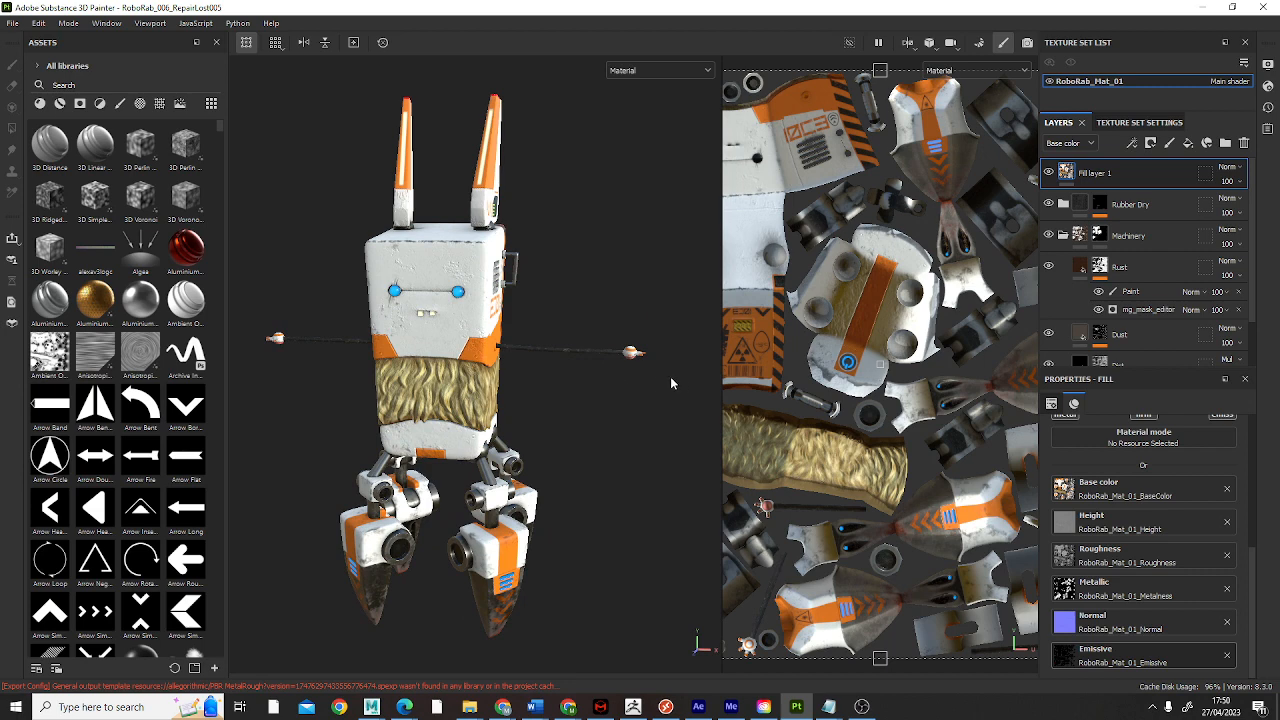
# Step: Open the texture export settings and start choosing a new output directory
pyautogui.keyDown('alt'); pyautogui.moveTo(650, 447); pyautogui.dragTo(470, 313); pyautogui.keyUp('alt')
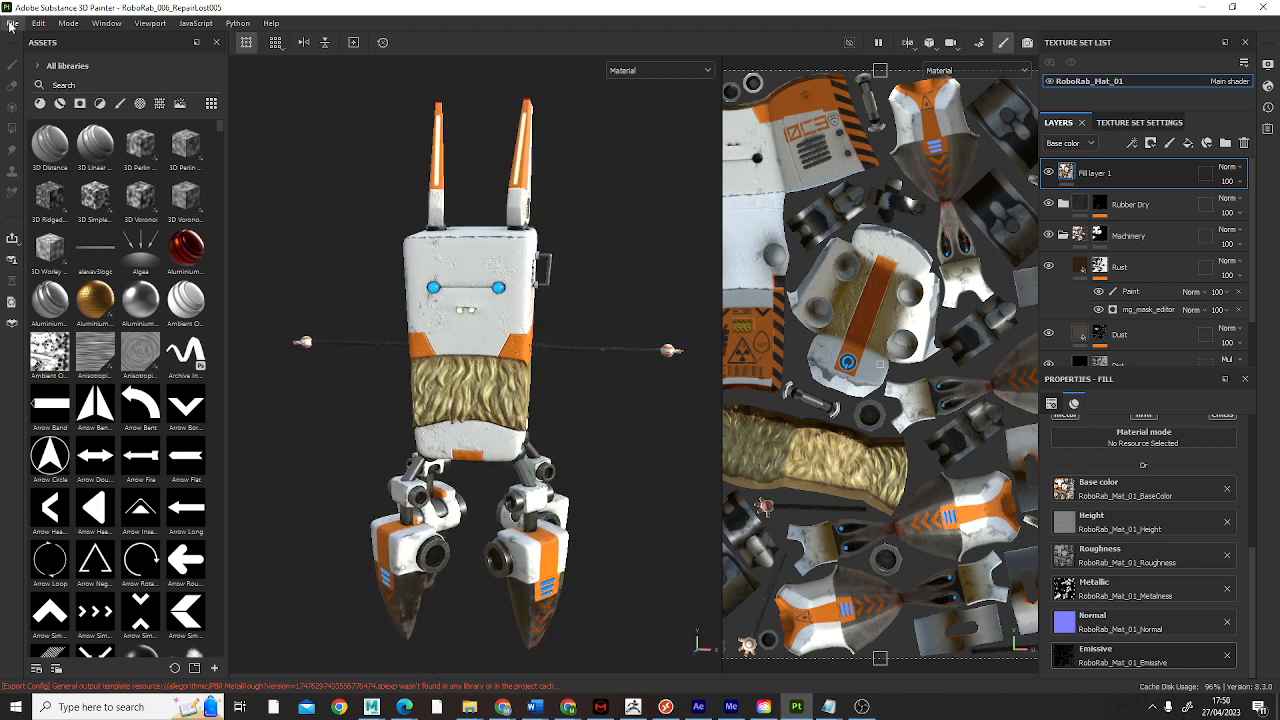
pyautogui.click(12, 24)
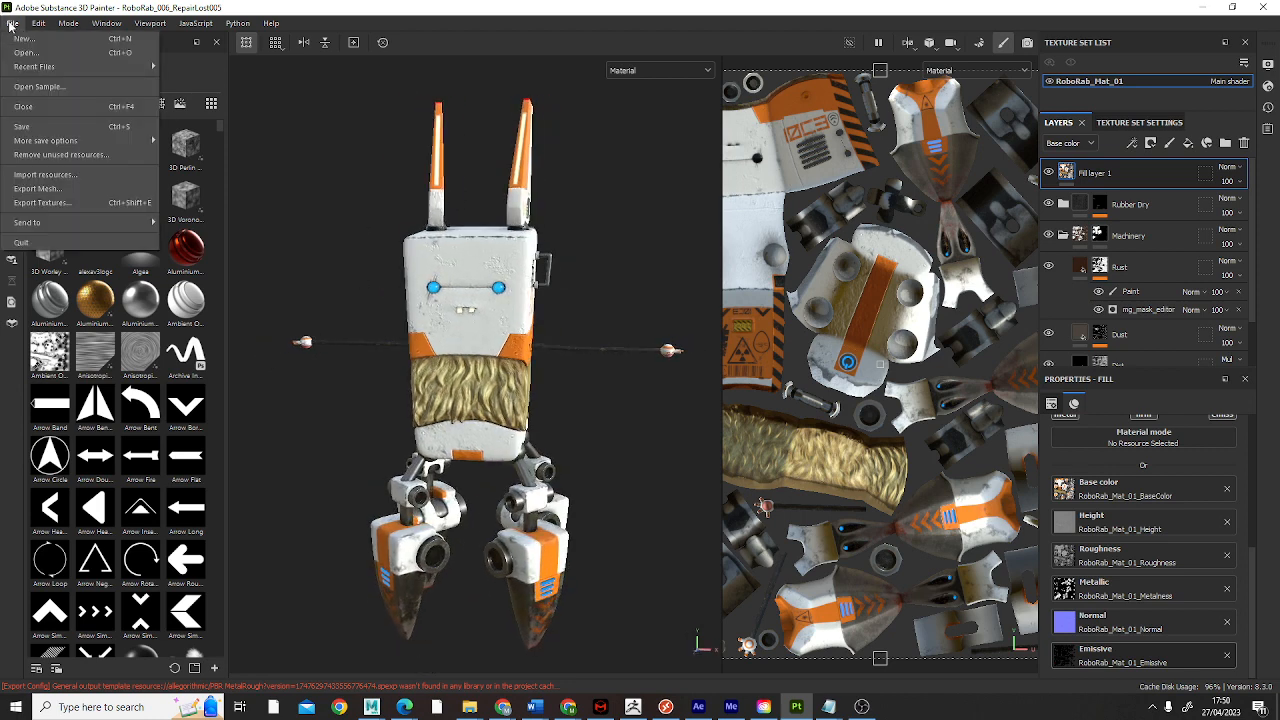
pyautogui.click(42, 203)
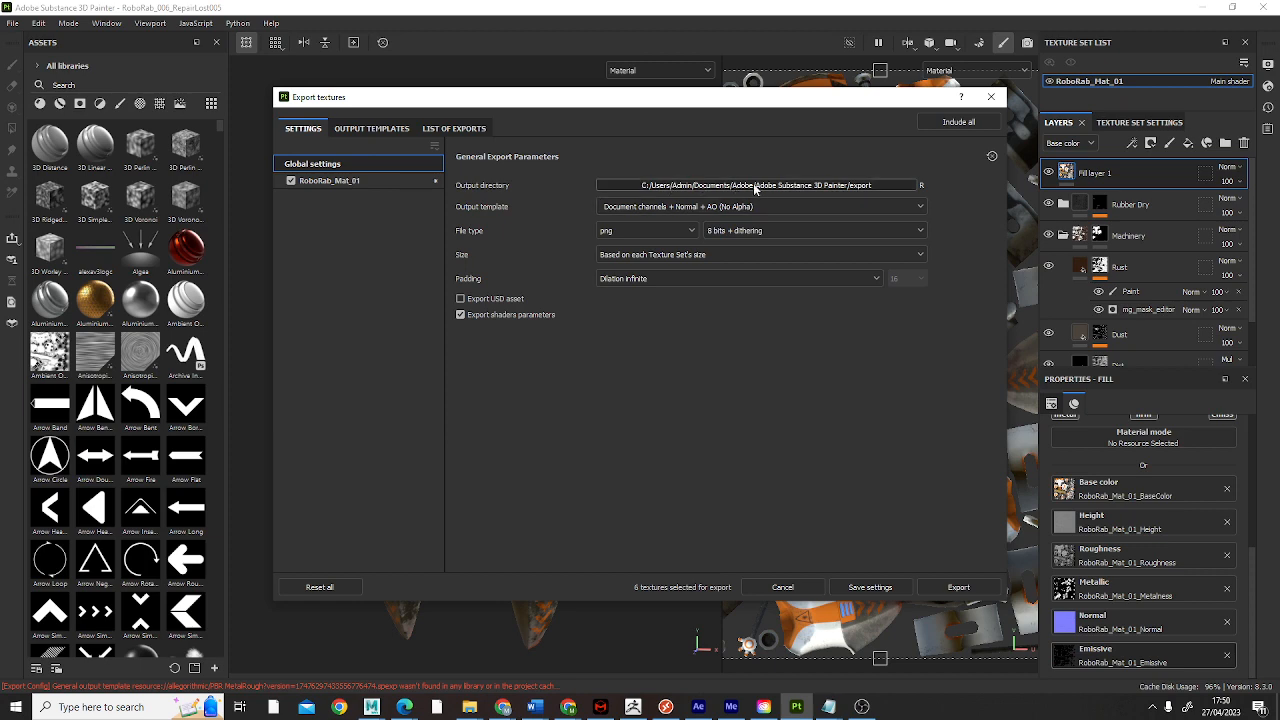
pyautogui.click(726, 184)
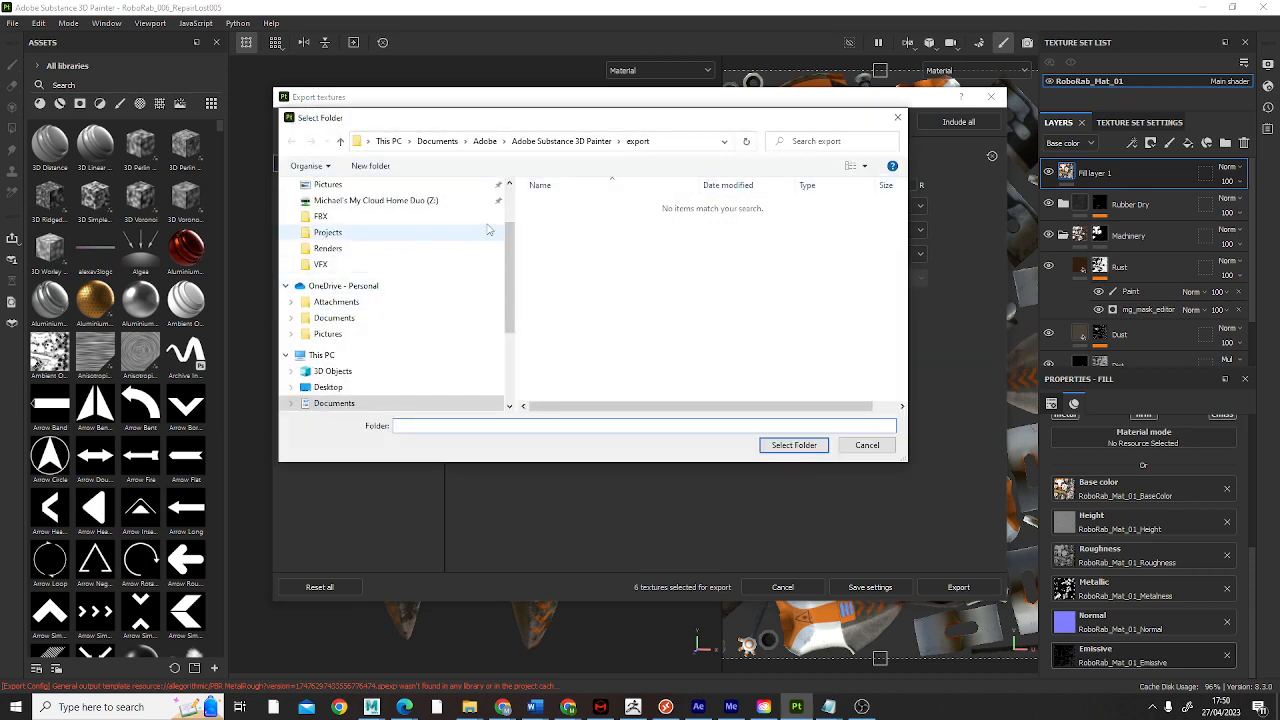
# Step: Browse the DATA (D:) drive to the folder Projects/ED01/Project/Project/SP/Exports
pyautogui.scroll(-3, 380, 330)
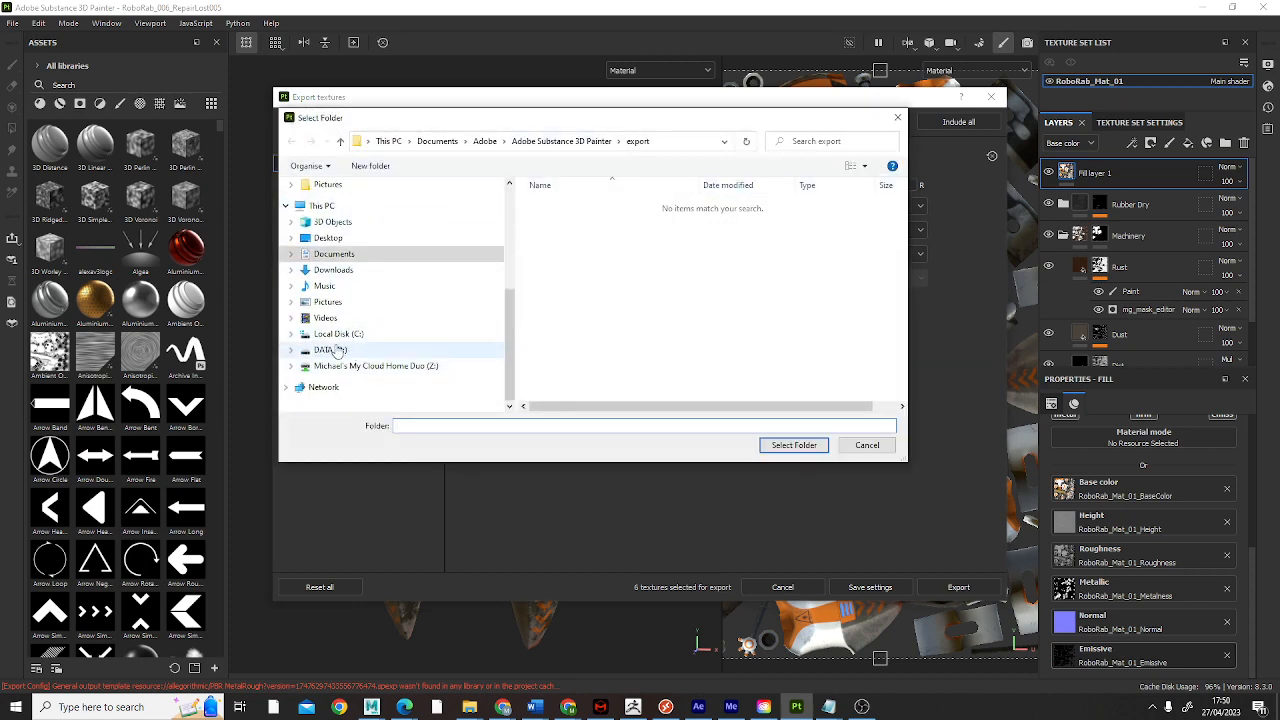
pyautogui.click(332, 350)
pyautogui.doubleClick(557, 232)
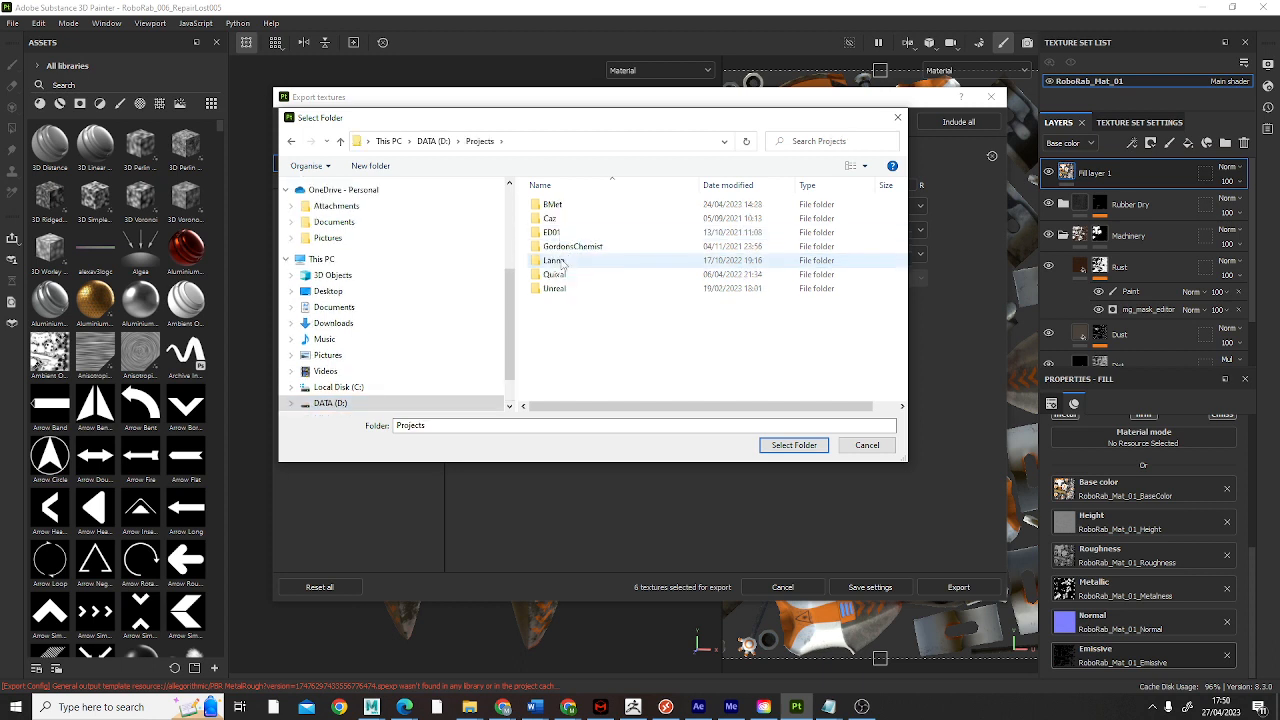
pyautogui.doubleClick(553, 233)
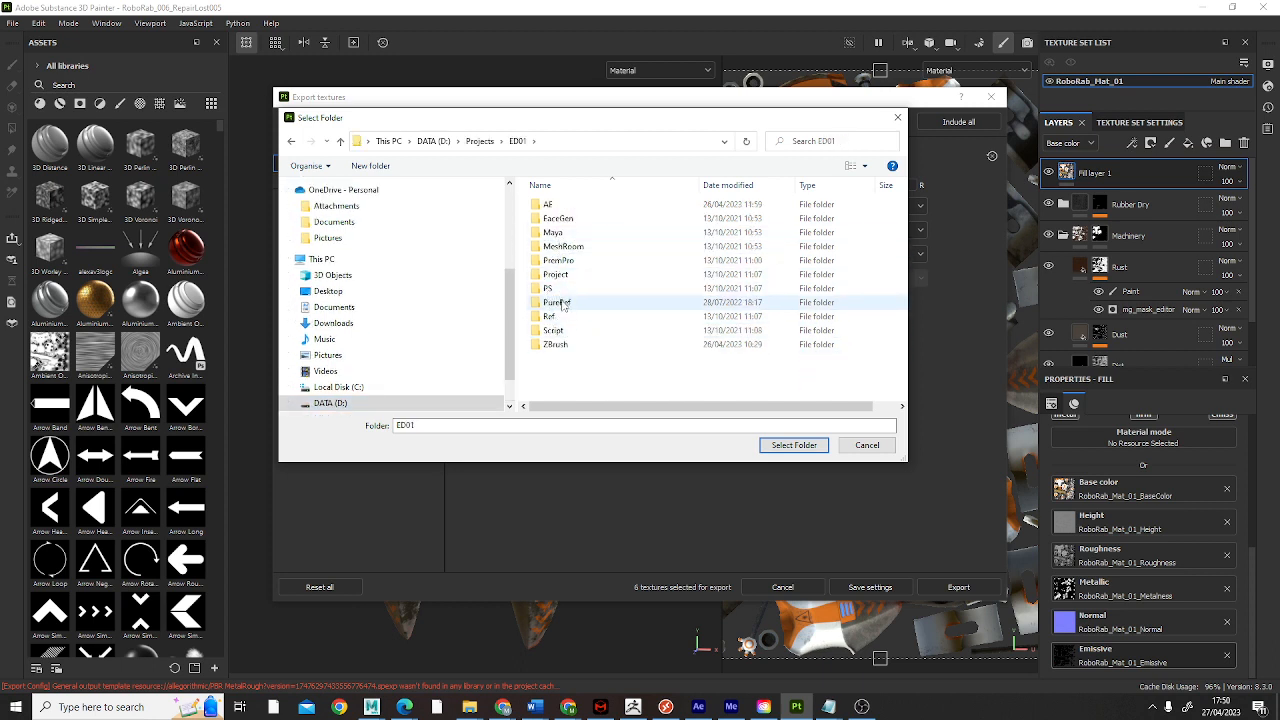
pyautogui.doubleClick(560, 275)
pyautogui.doubleClick(555, 218)
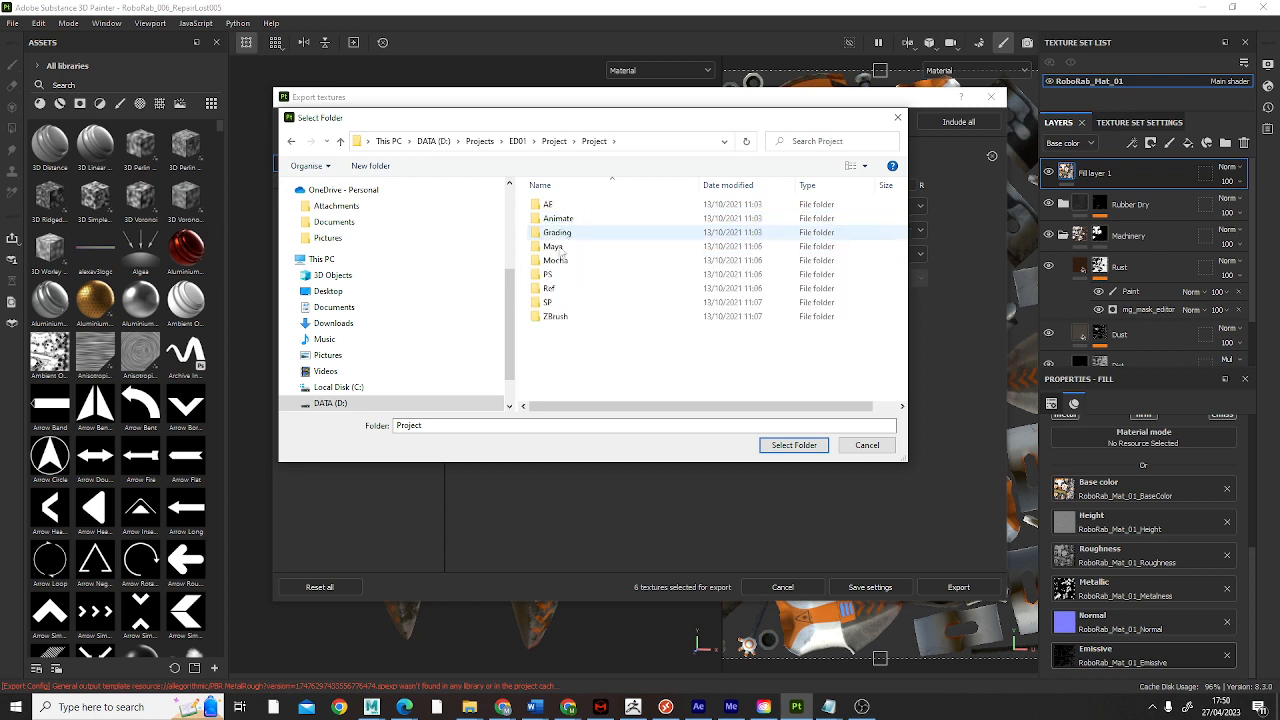
pyautogui.click(548, 303)
pyautogui.doubleClick(548, 305)
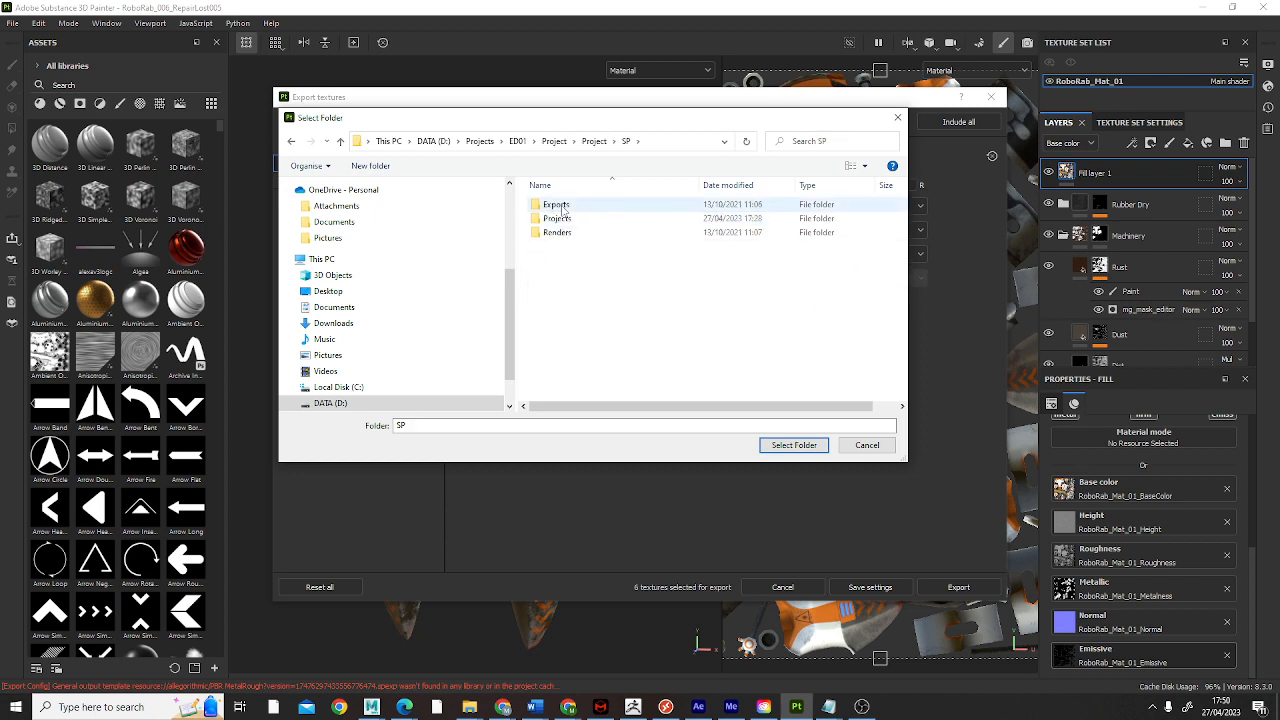
pyautogui.doubleClick(557, 207)
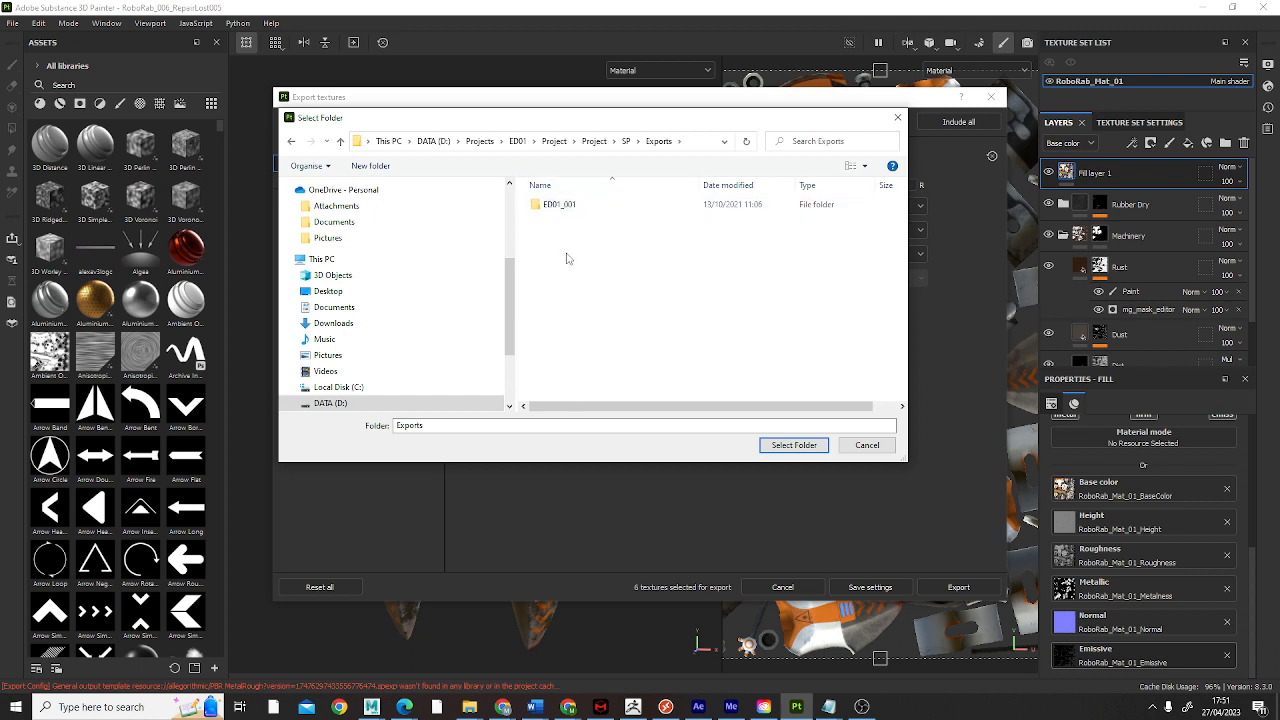
# Step: Create a new folder named ED01_002 inside the Exports folder
pyautogui.rightClick(567, 253)
pyautogui.moveTo(551, 392)
pyautogui.click(612, 394)
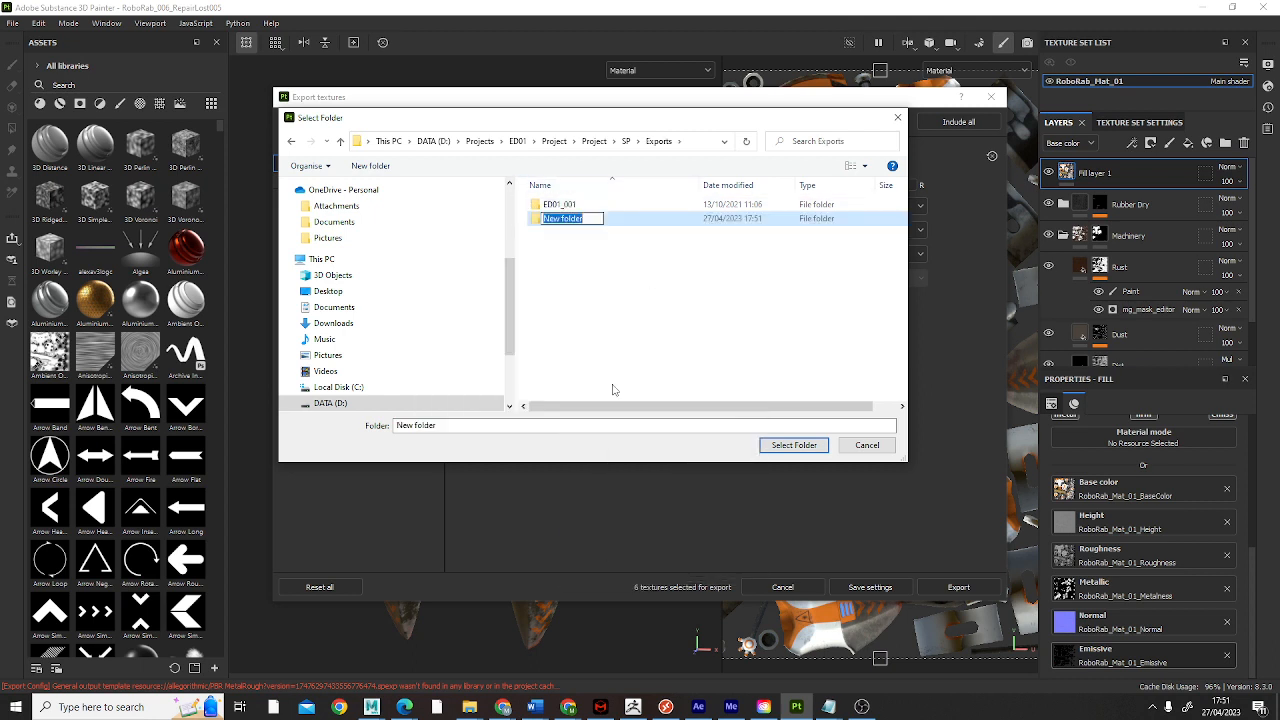
pyautogui.write('D')
pyautogui.write('D02')
pyautogui.press('BackSpace')
pyautogui.press('BackSpace')
pyautogui.press('BackSpace')
pyautogui.press('BackSpace')
pyautogui.write('ED01_002')
pyautogui.press('Return')
pyautogui.click(576, 234)
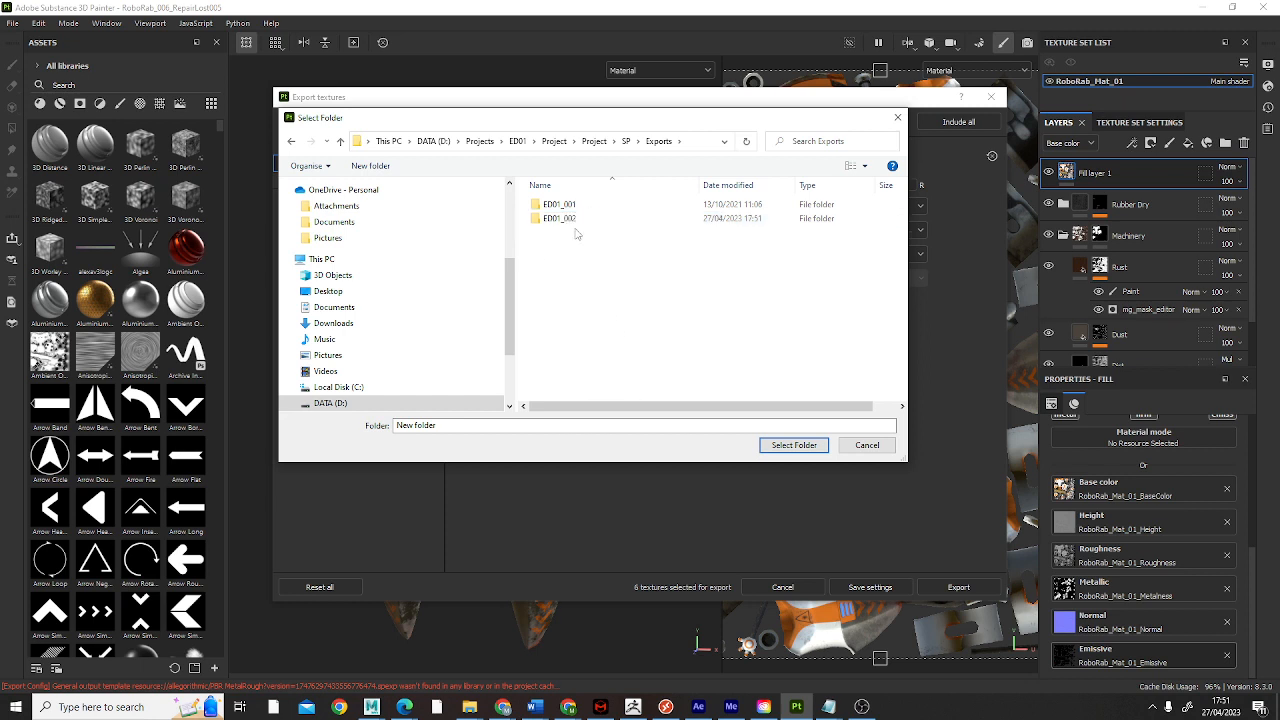
# Step: Check the ED01_001 folder's contents and set ED01_002 as the output directory for the exported textures
pyautogui.click(566, 205)
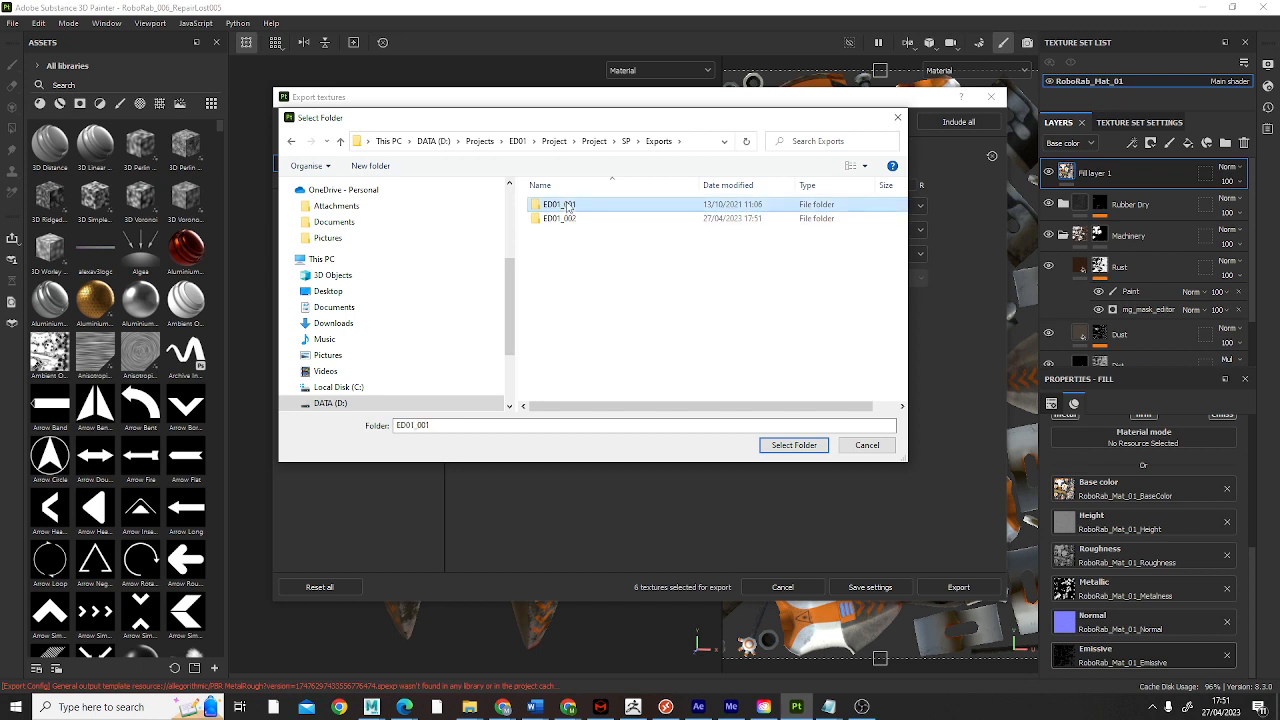
pyautogui.doubleClick(566, 205)
pyautogui.click(292, 141)
pyautogui.click(576, 223)
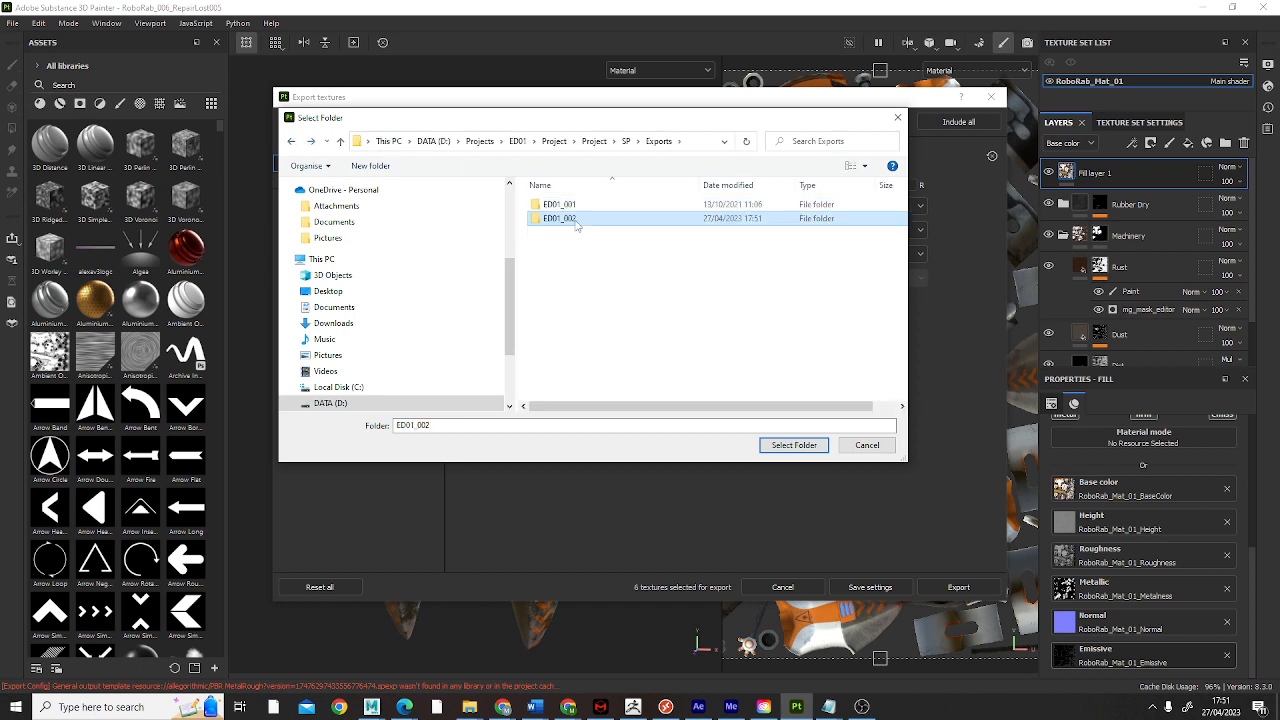
pyautogui.doubleClick(576, 222)
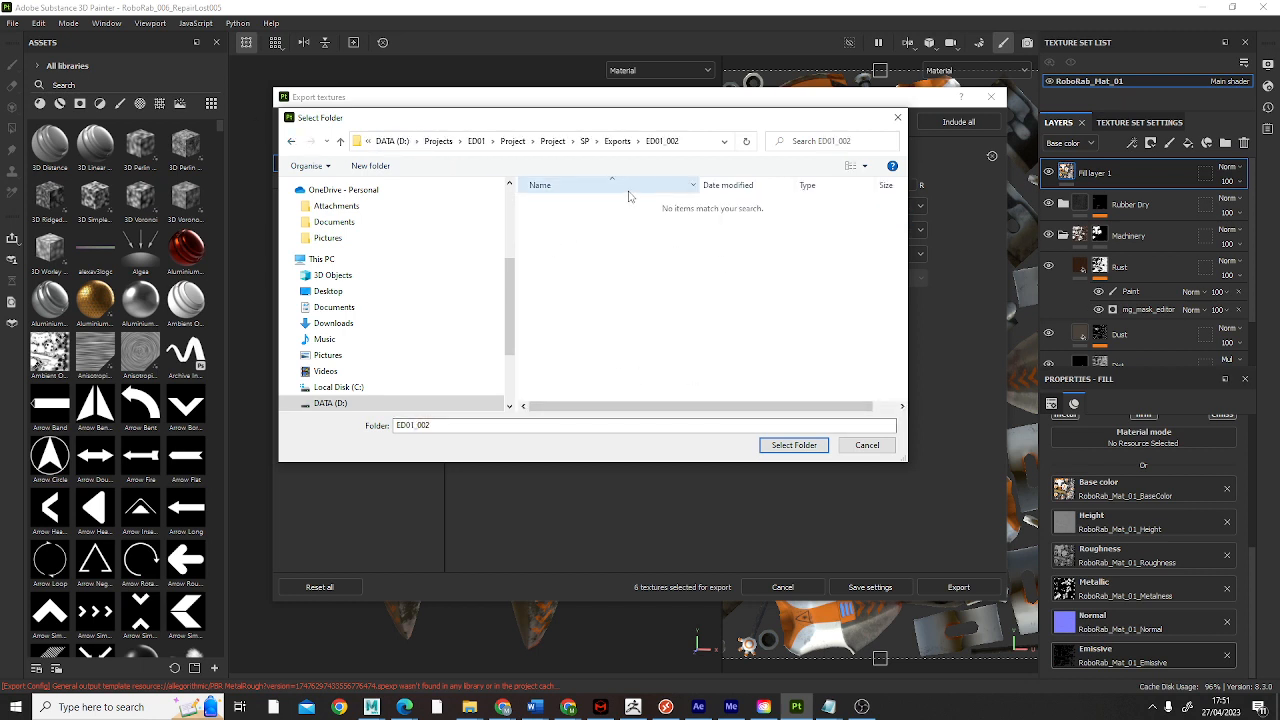
pyautogui.click(617, 141)
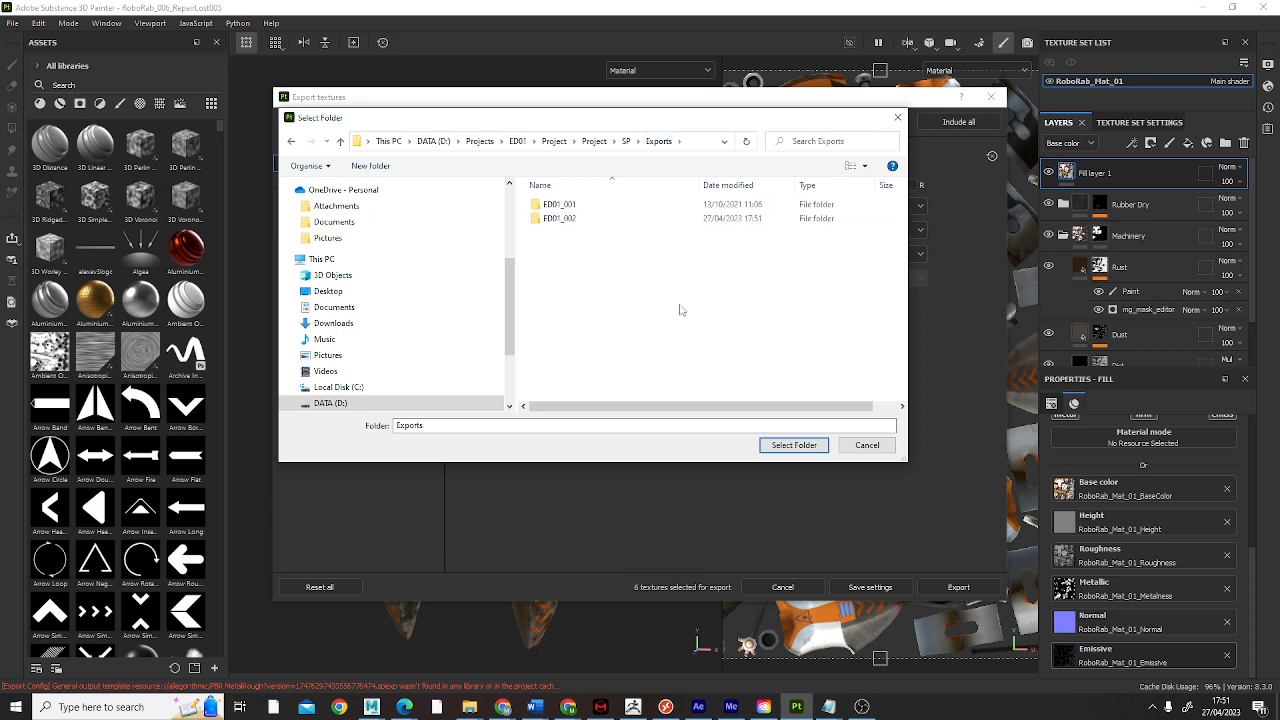
pyautogui.doubleClick(574, 220)
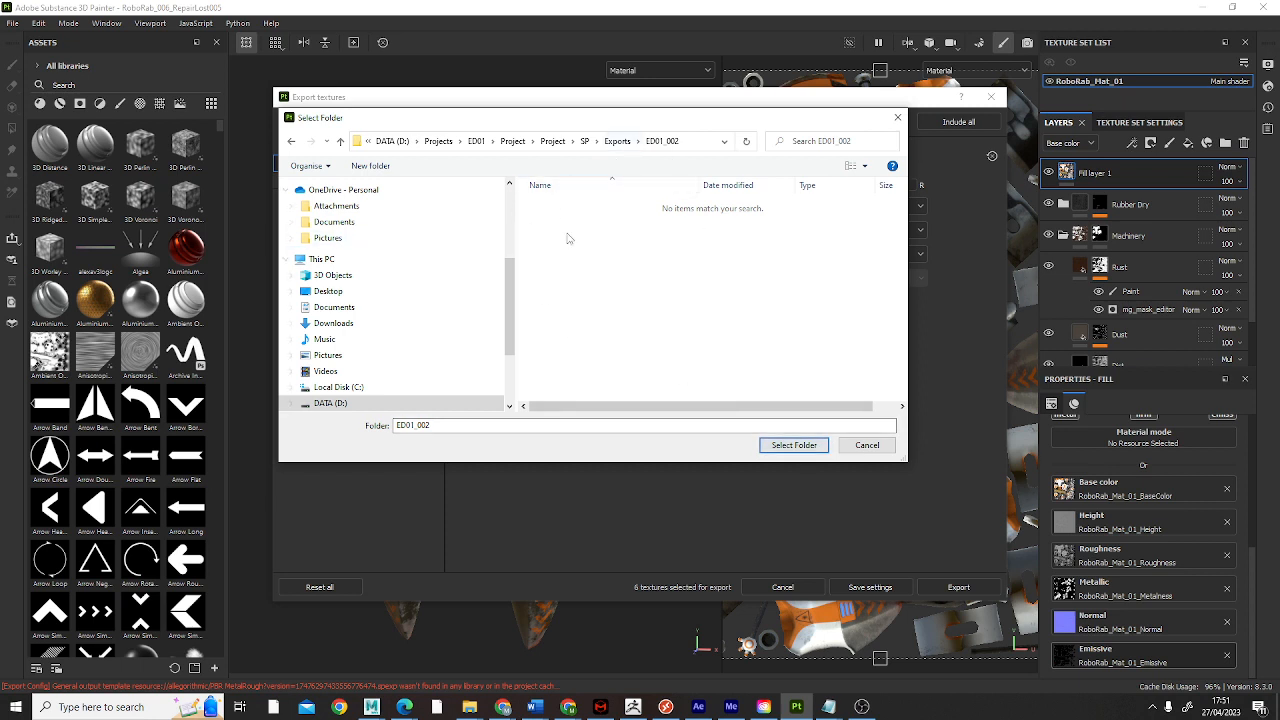
pyautogui.click(785, 447)
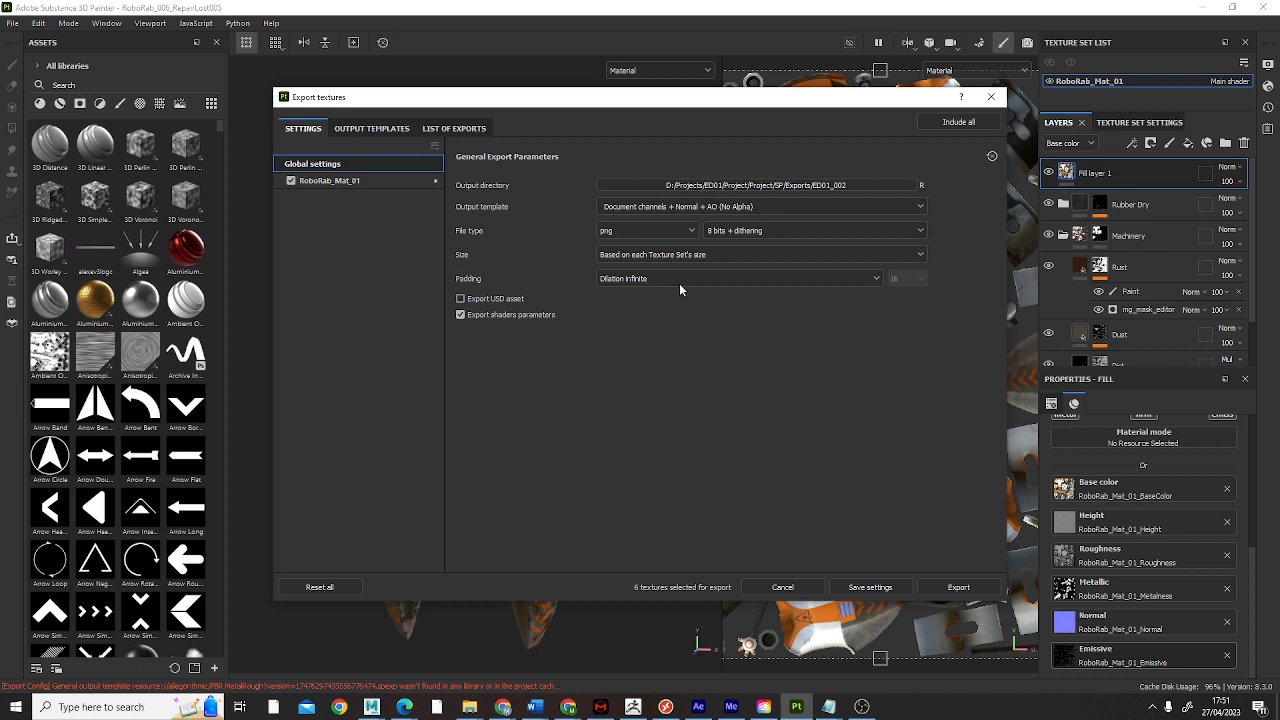
# Step: Set the export's output template to Arnold (AiStandard) and the texture size to 4096
pyautogui.click(765, 207)
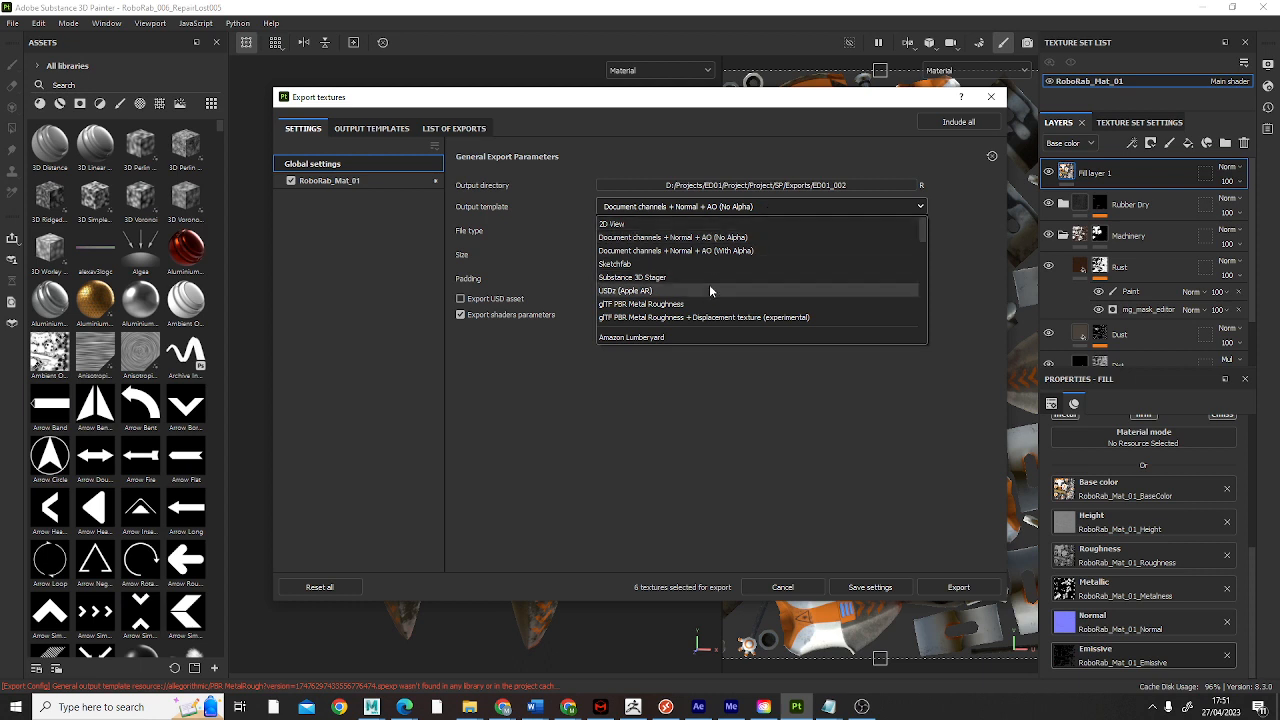
pyautogui.scroll(-1, 710, 286)
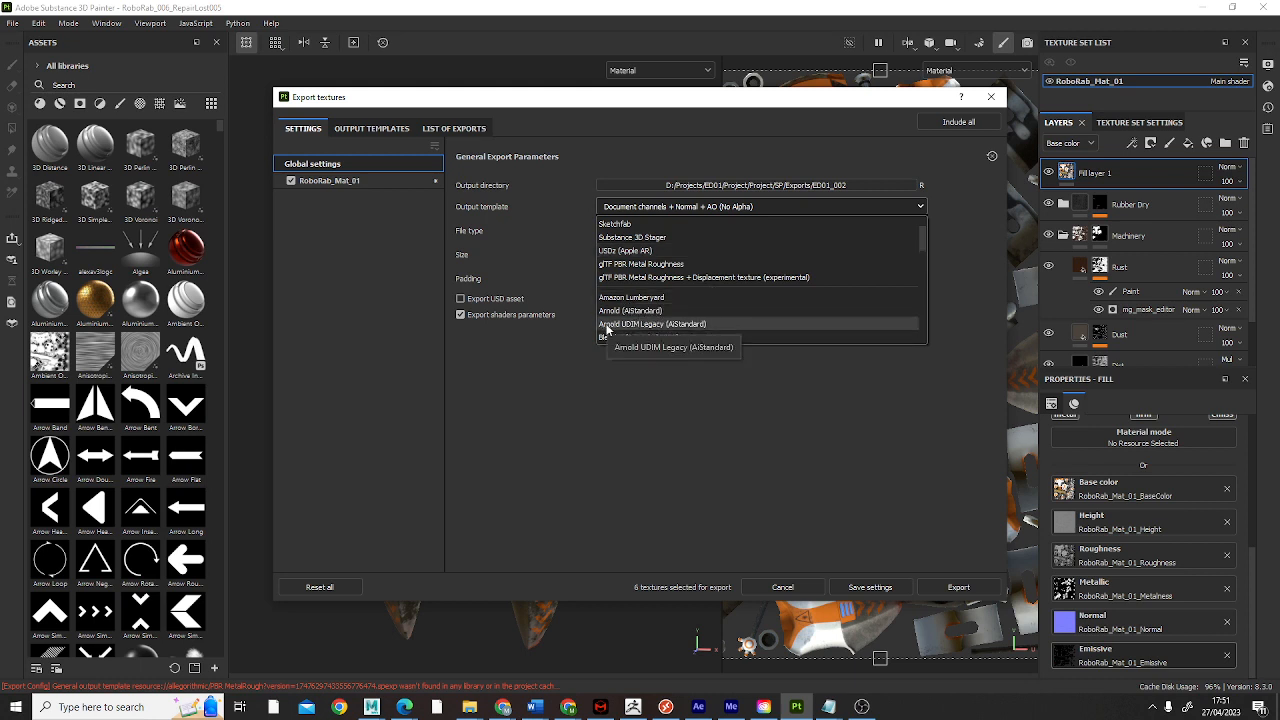
pyautogui.click(635, 311)
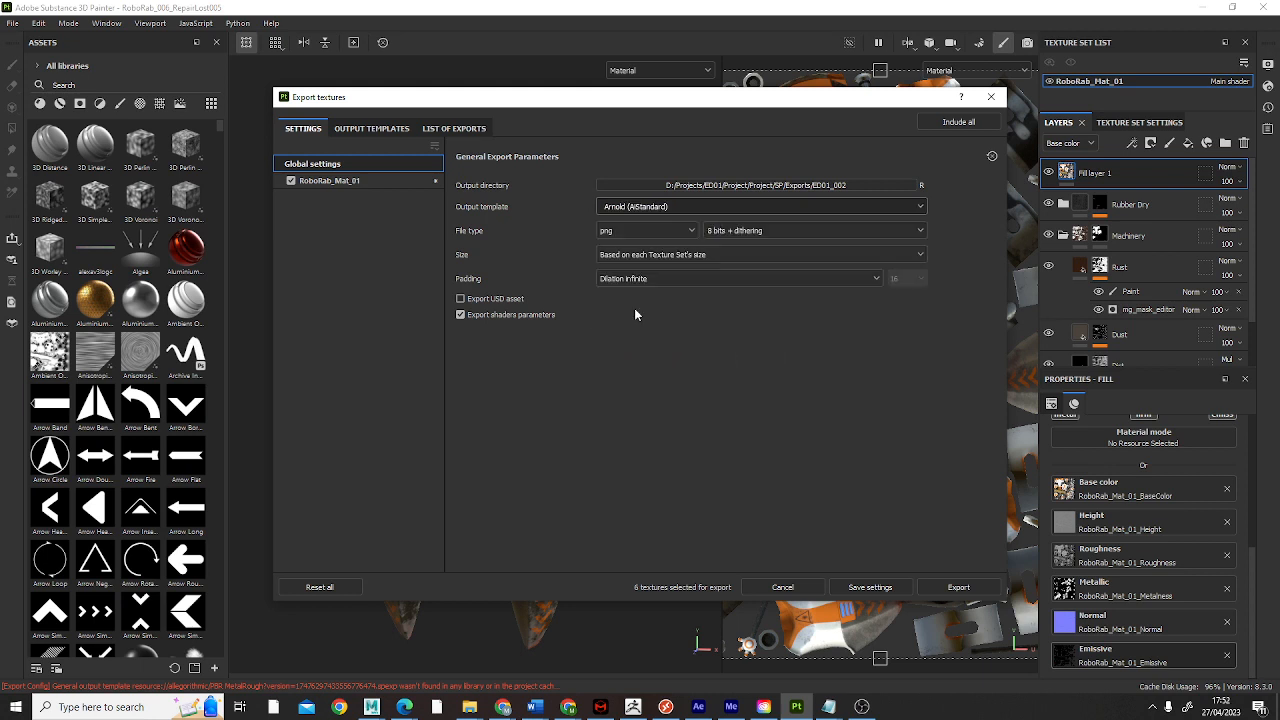
pyautogui.click(678, 254)
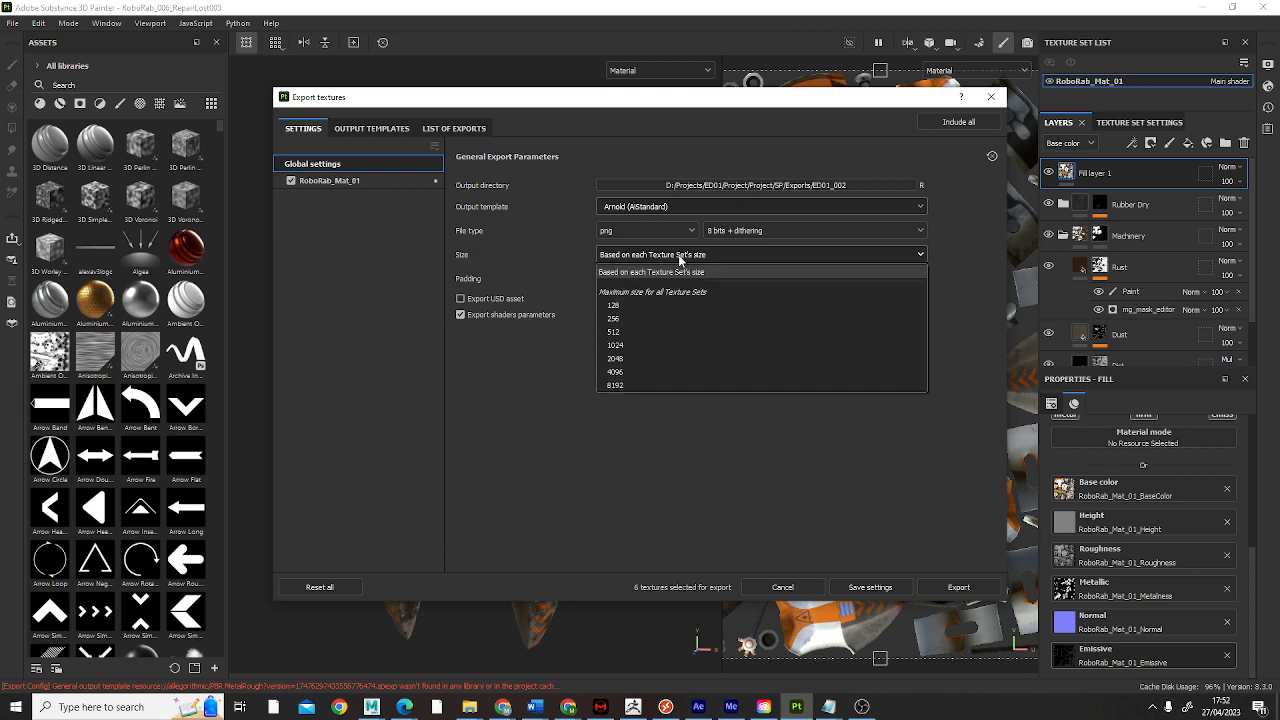
pyautogui.click(623, 370)
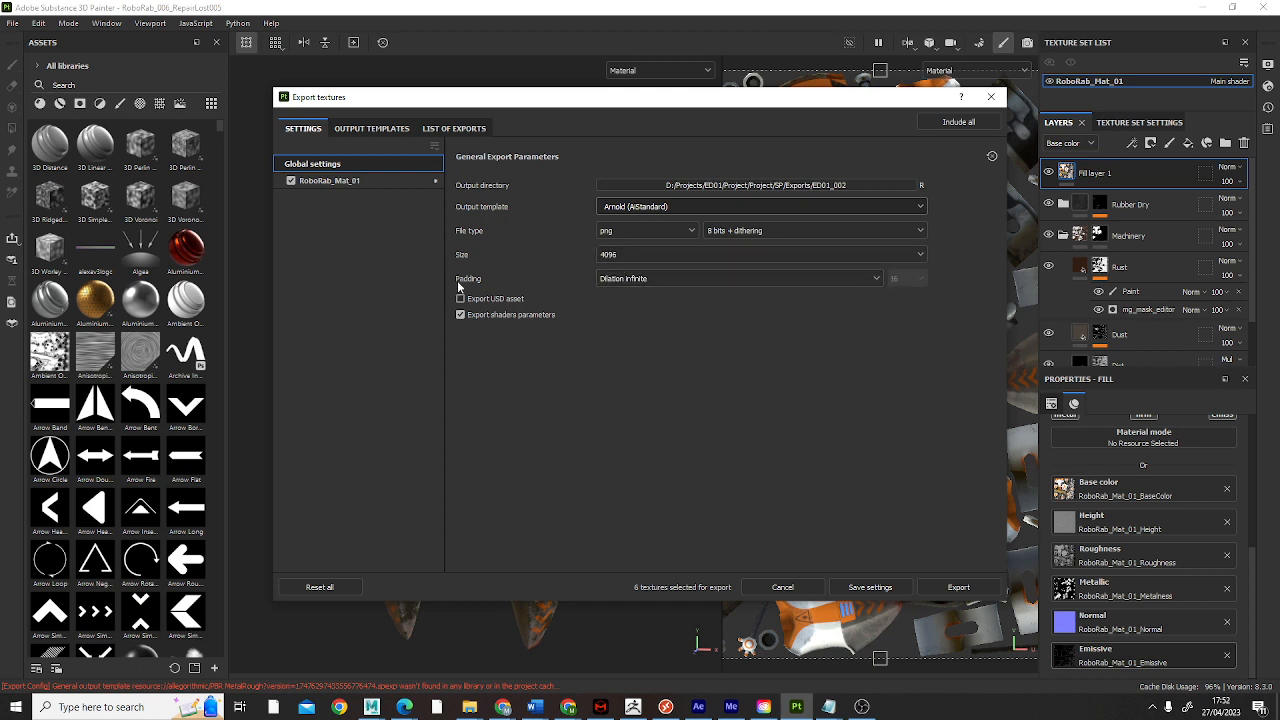
# Step: Set the export padding to Dilation + transparent with a dilation of 12 pixels
pyautogui.click(643, 280)
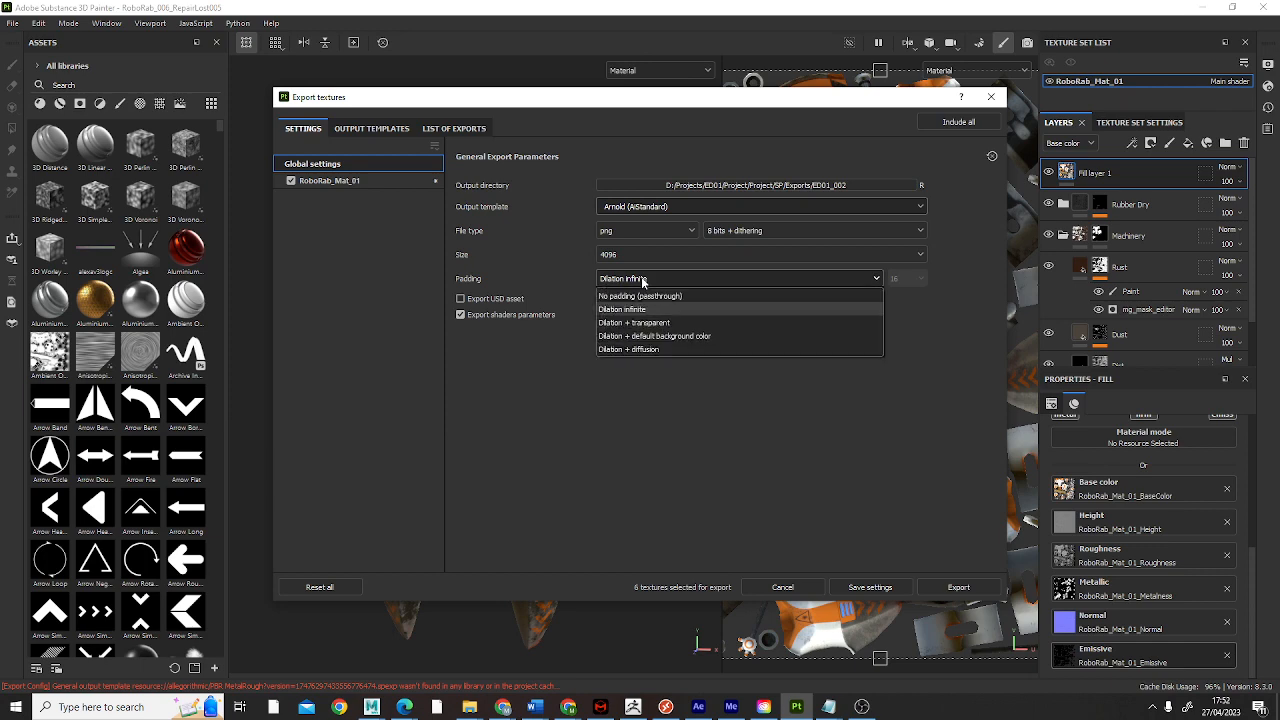
pyautogui.click(653, 322)
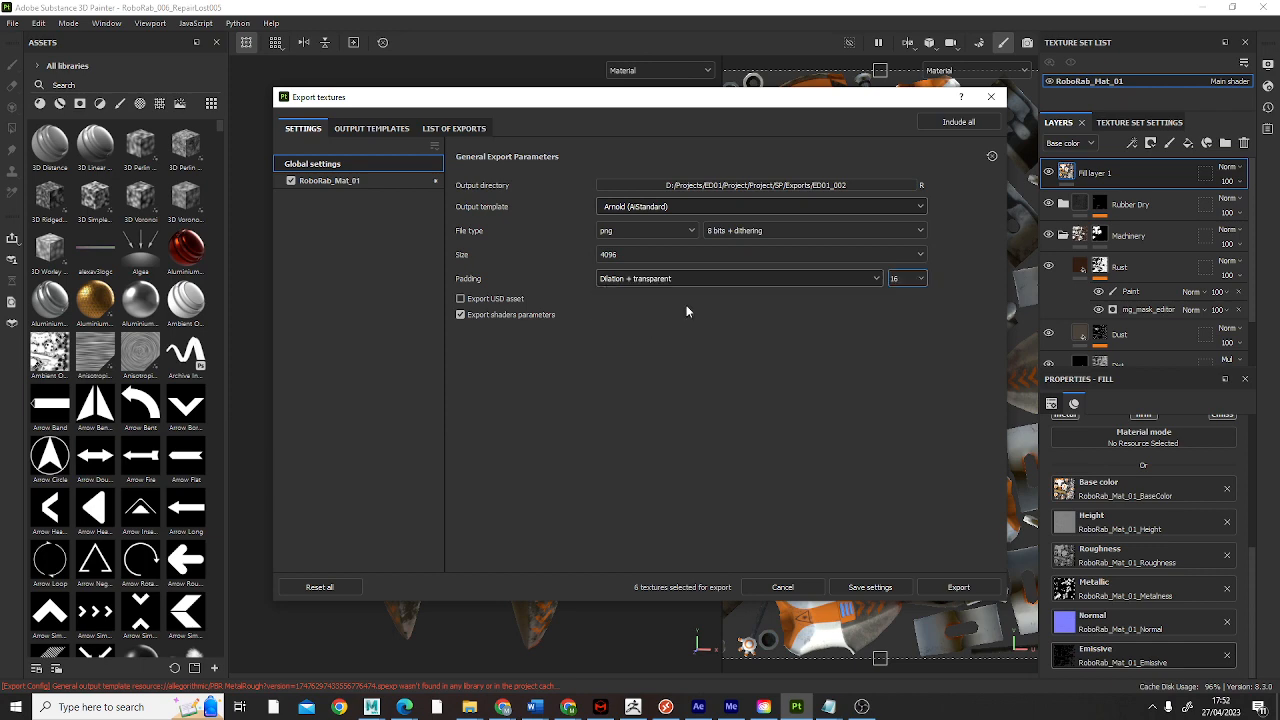
pyautogui.moveTo(837, 104); pyautogui.dragTo(575, 130)
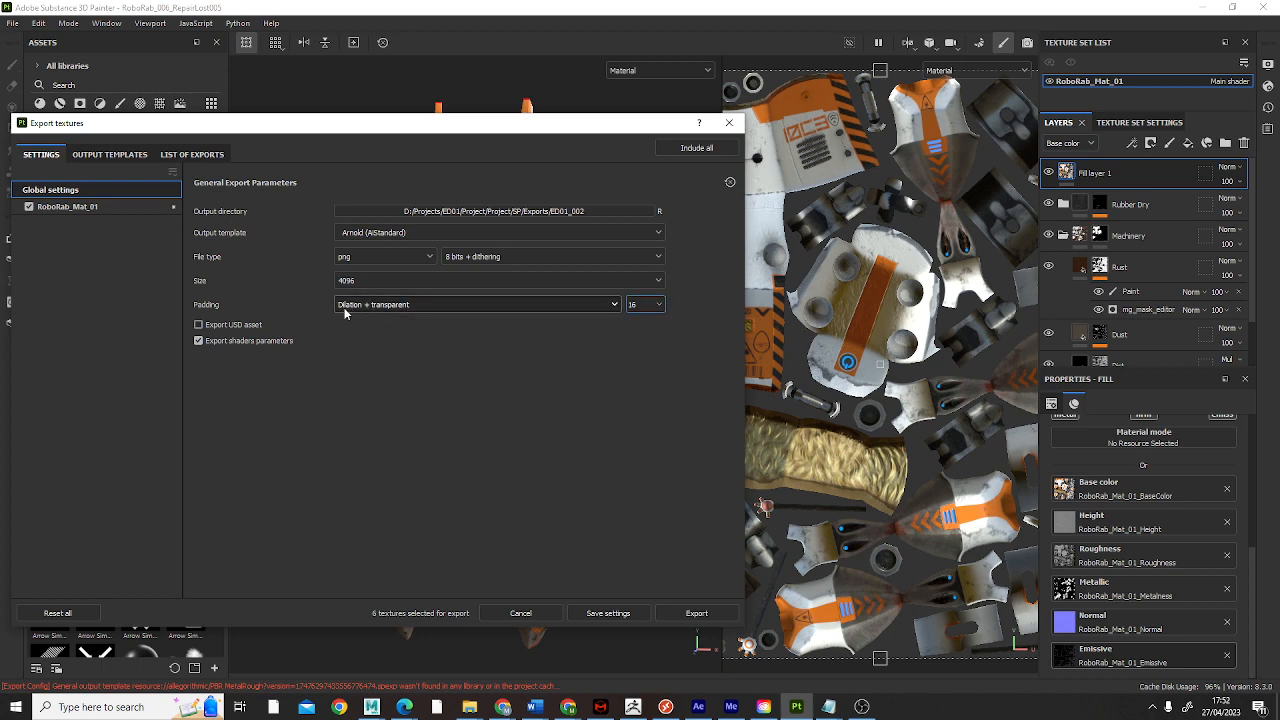
pyautogui.click(658, 305)
pyautogui.doubleClick(701, 321)
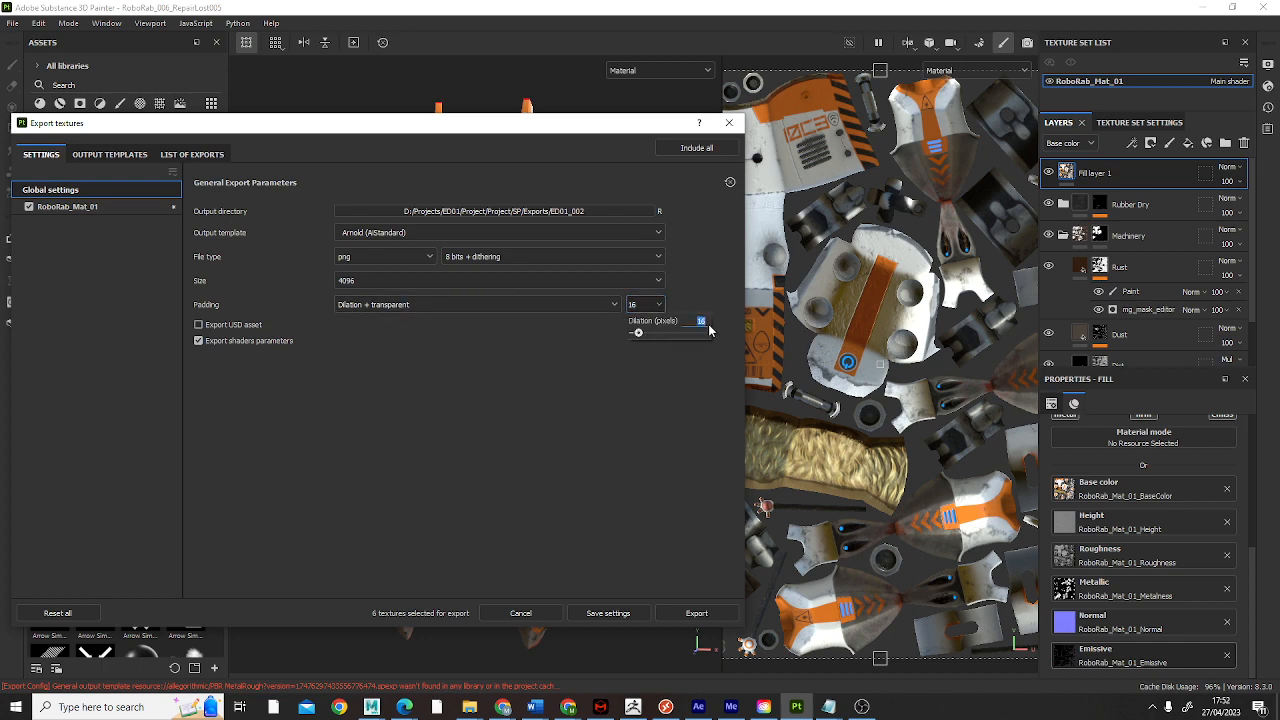
pyautogui.write('12')
pyautogui.press('Return')
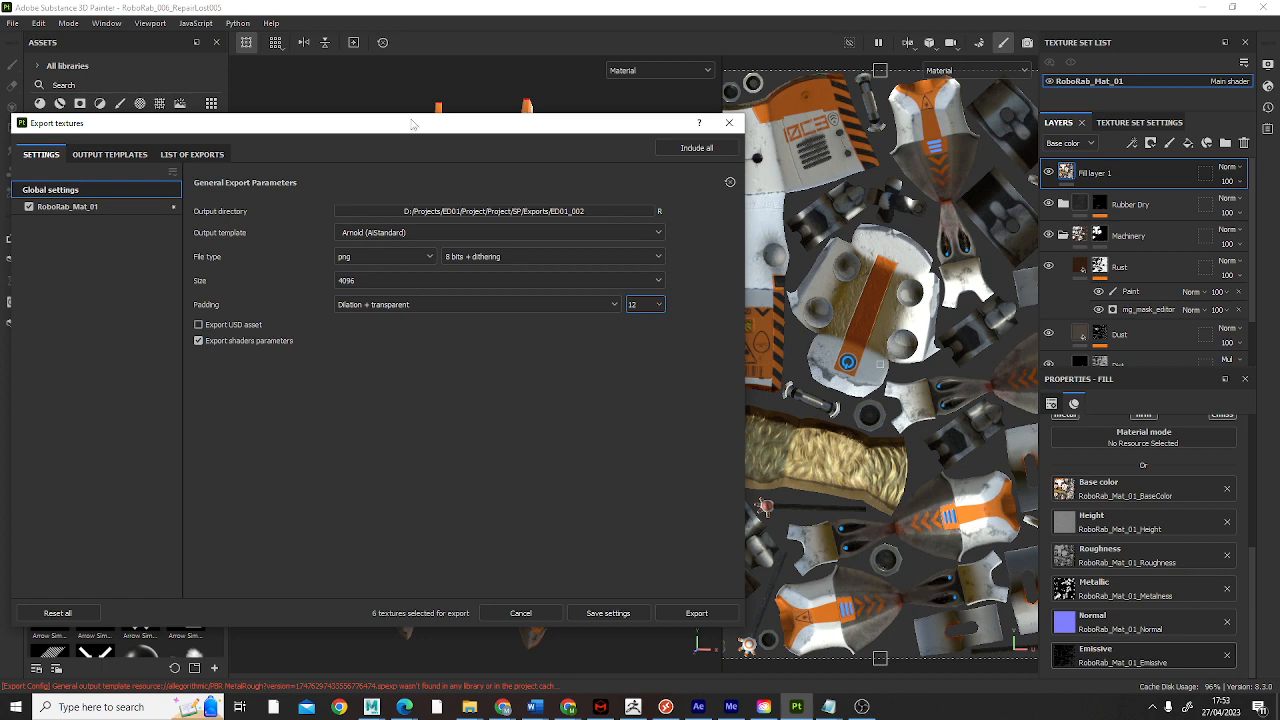
# Step: Show the export settings of the RoboRab_Mat_01 texture set and review its list of output maps
pyautogui.moveTo(412, 123); pyautogui.dragTo(538, 123)
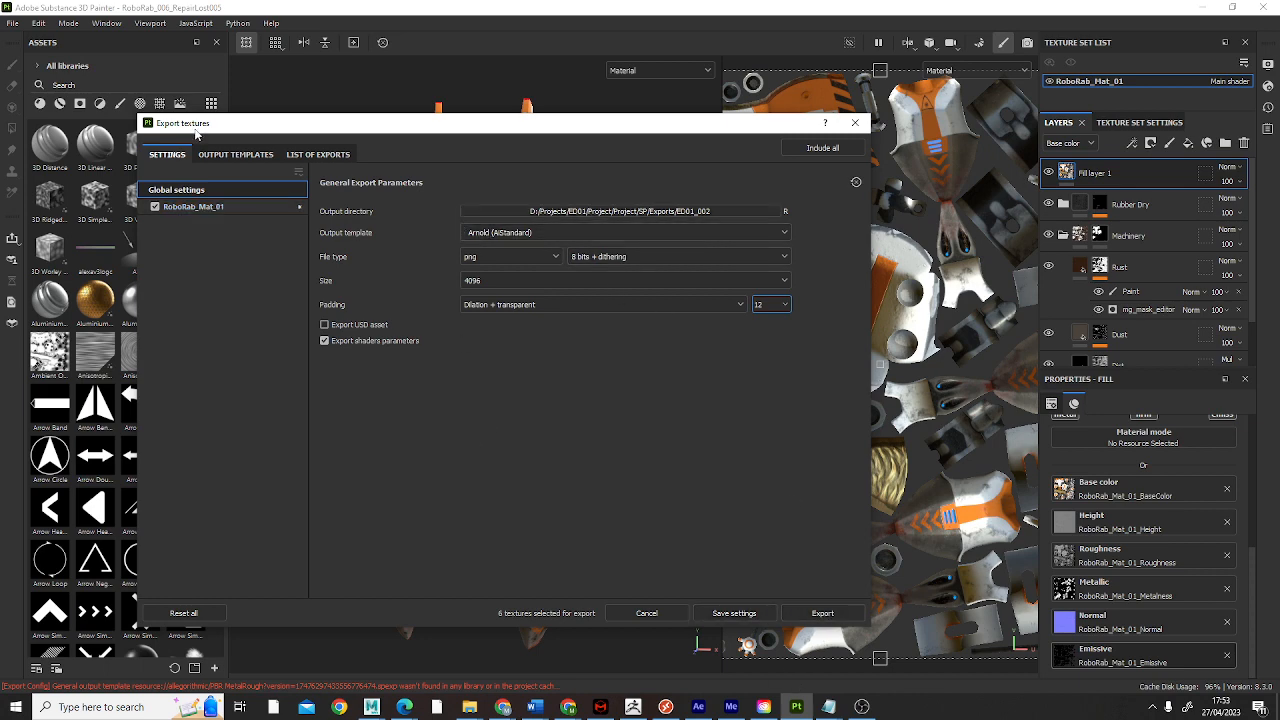
pyautogui.click(212, 207)
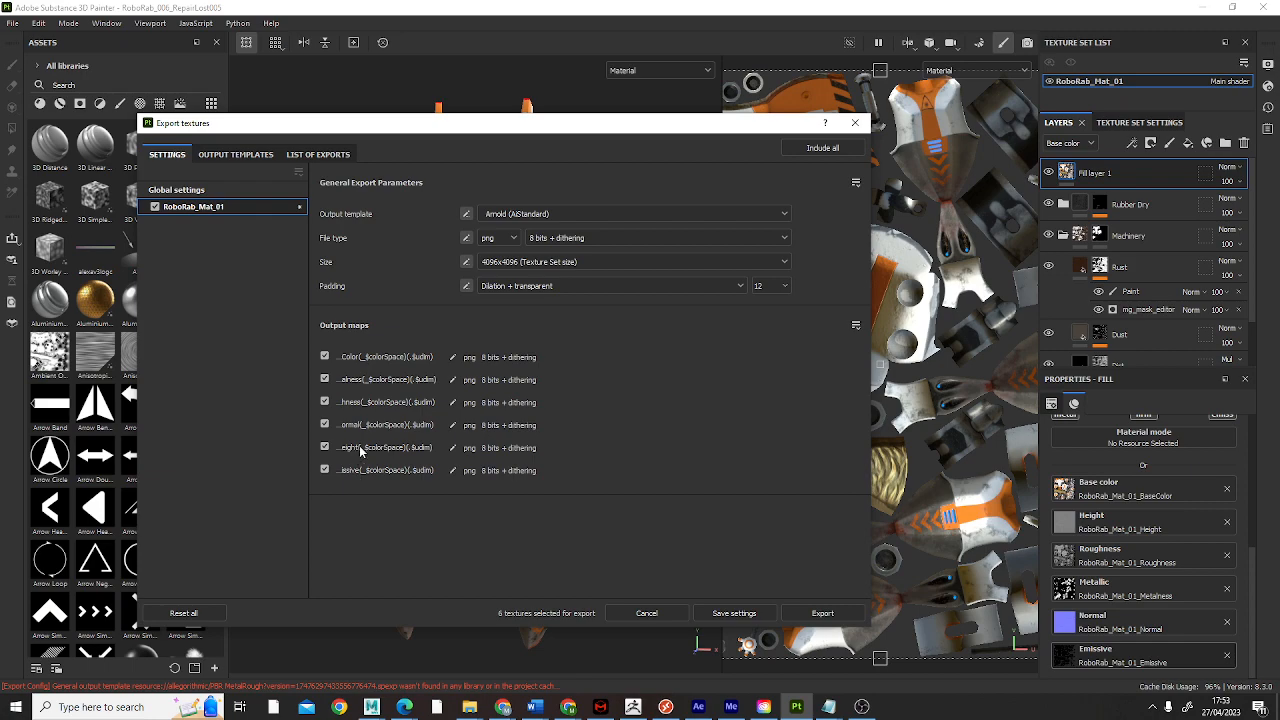
pyautogui.moveTo(657, 127); pyautogui.dragTo(1069, 103)
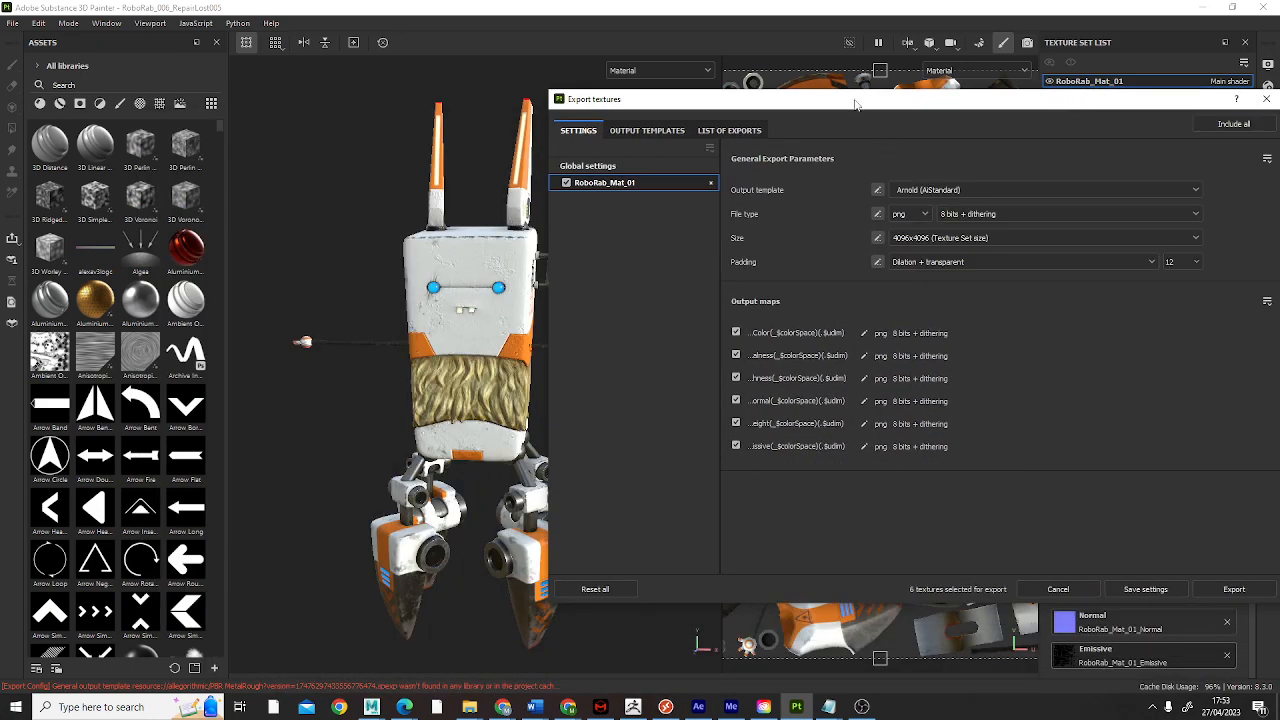
pyautogui.moveTo(855, 106); pyautogui.dragTo(590, 127)
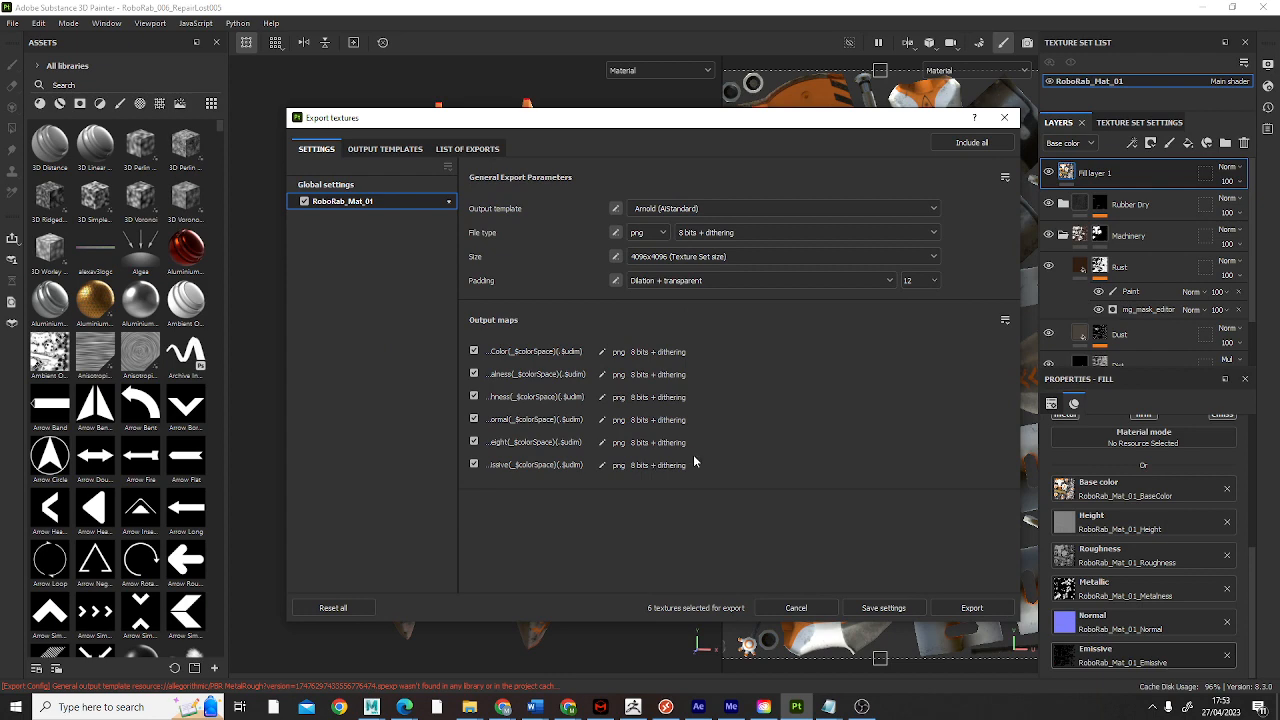
# Step: Inspect the output maps defined in the Arnold (AiStandard) template preset, and return to the texture set's export settings
pyautogui.click(390, 148)
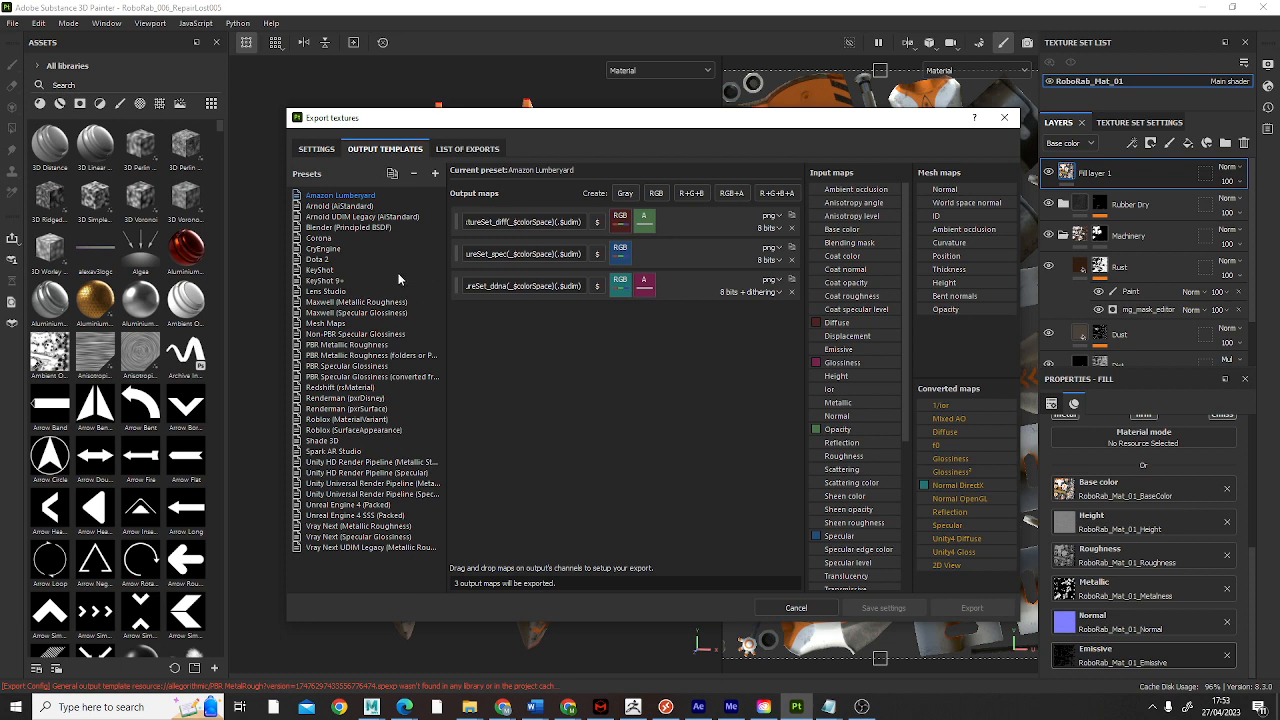
pyautogui.click(352, 207)
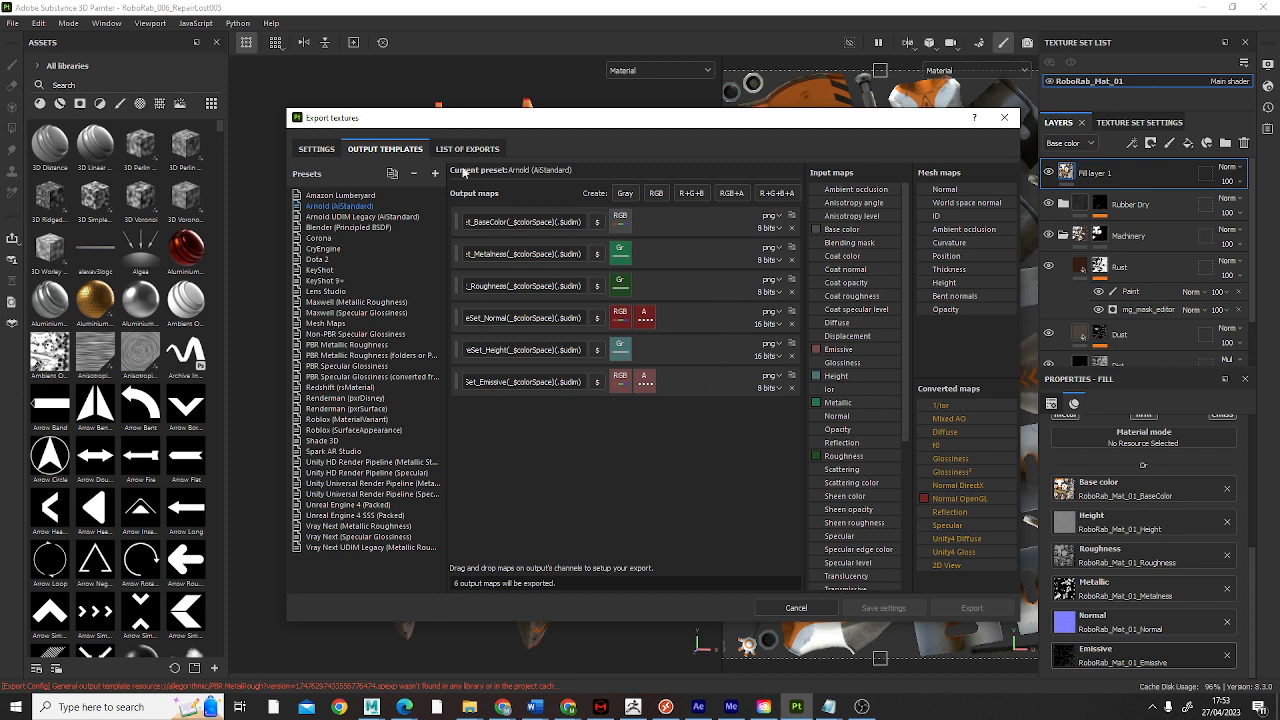
pyautogui.click(314, 150)
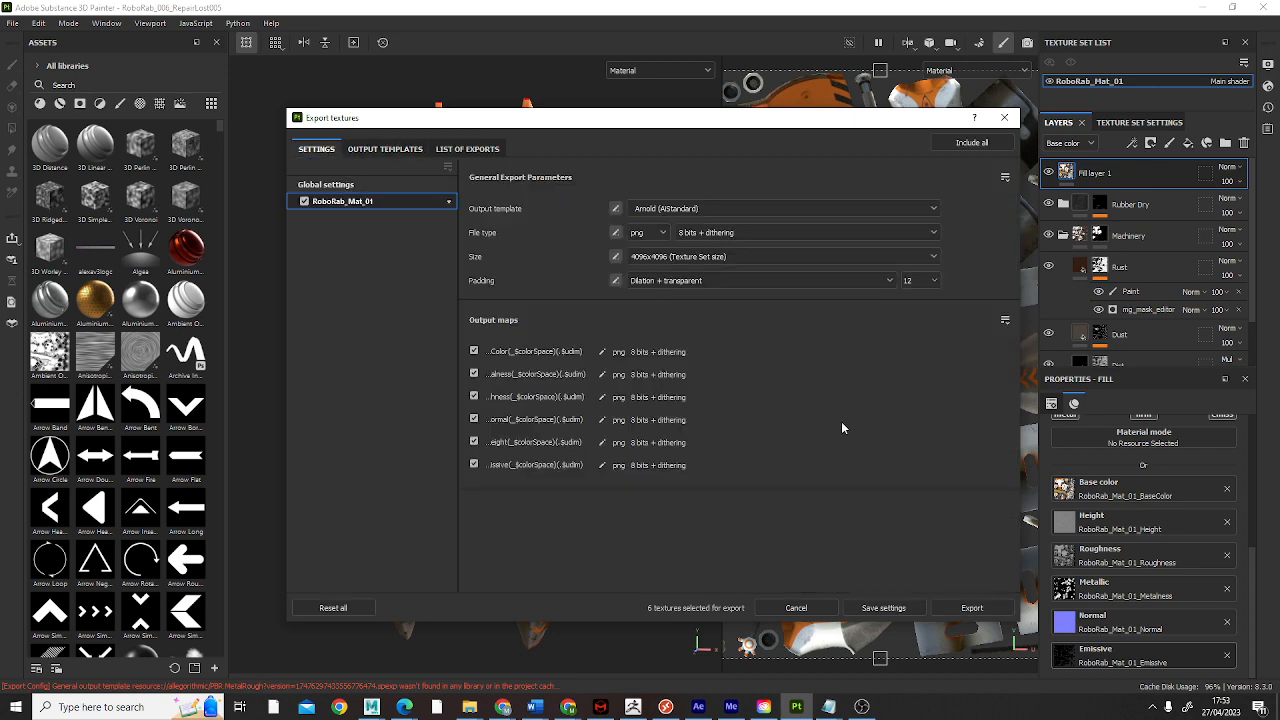
# Step: Export the RoboRab_Mat_01 textures and open the folder that holds the exported files
pyautogui.click(972, 608)
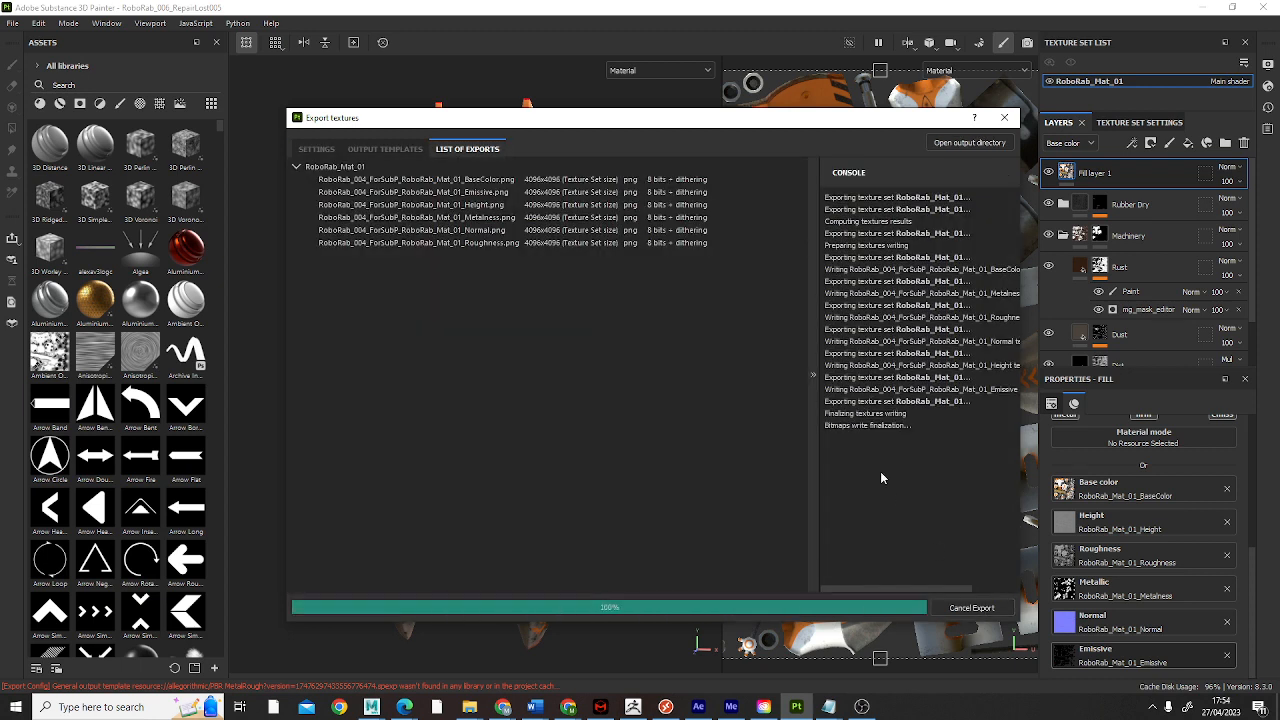
pyautogui.moveTo(475, 716)
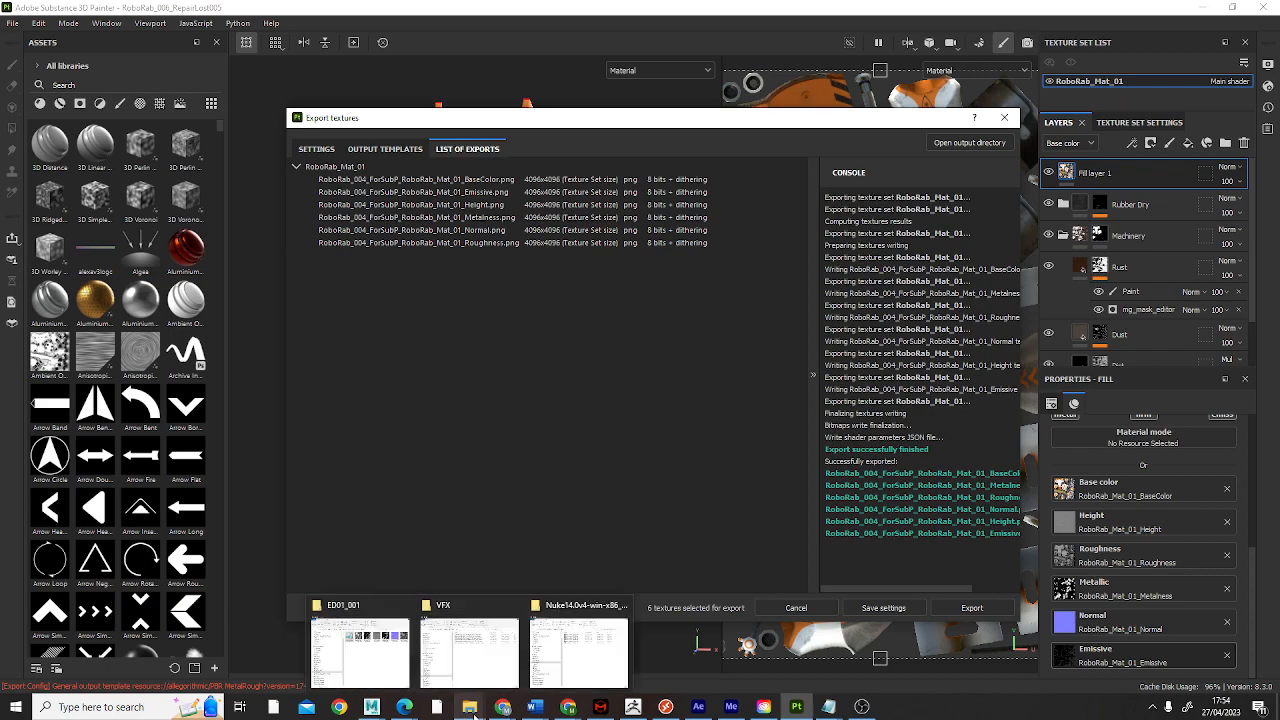
pyautogui.click(970, 143)
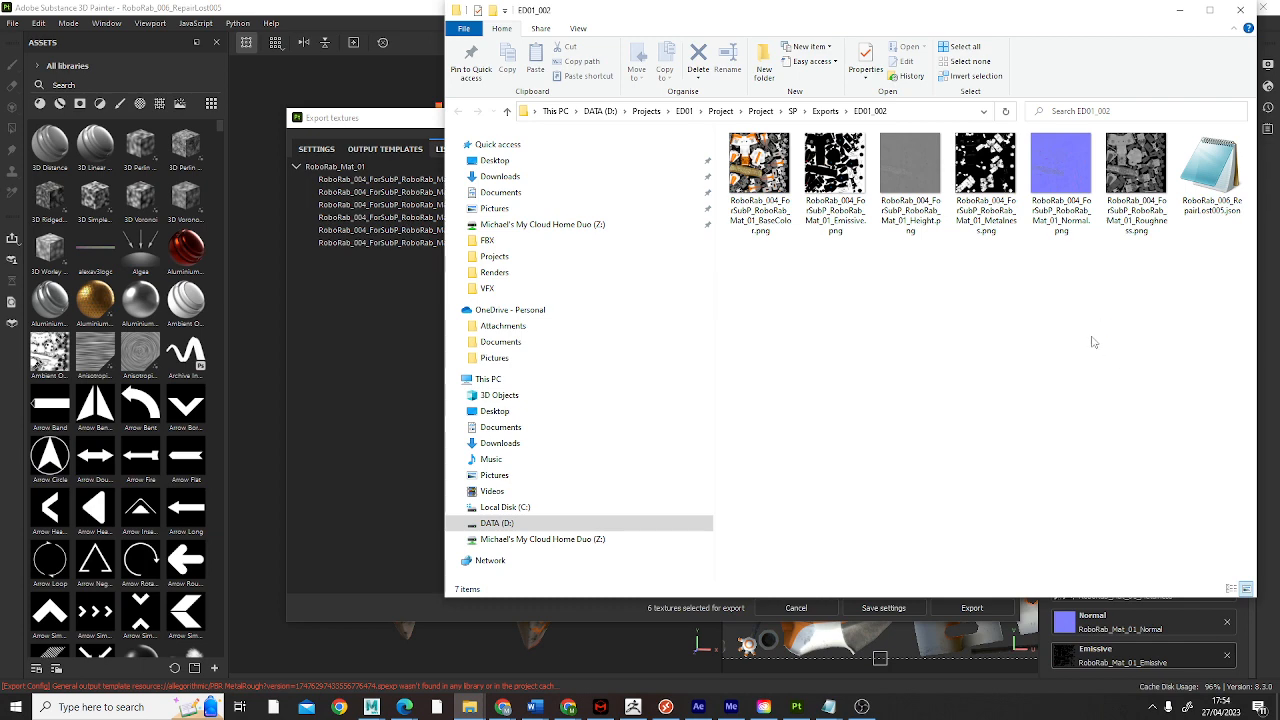
# Step: View the exported BaseColor, Emissive and Height maps one at a time, closing each image after checking it
pyautogui.moveTo(1148, 290); pyautogui.dragTo(768, 162)
pyautogui.click(768, 163)
pyautogui.doubleClick(742, 154)
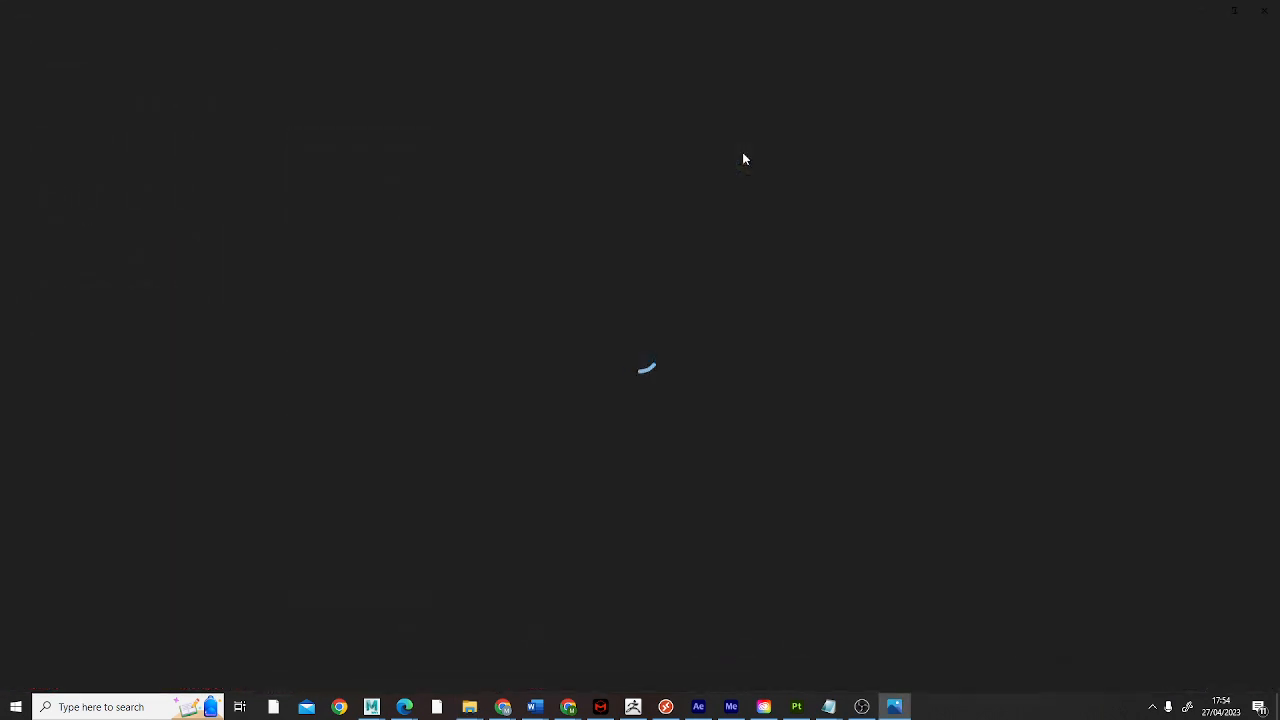
pyautogui.click(1274, 20)
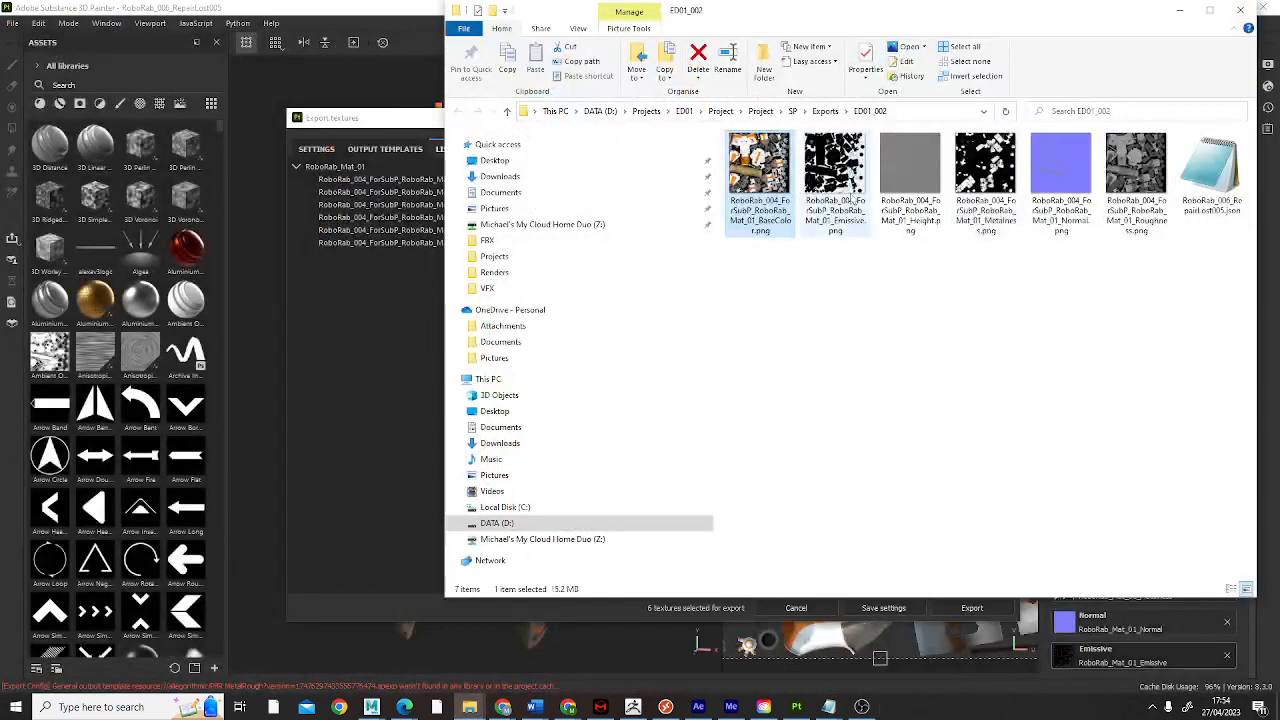
pyautogui.doubleClick(836, 180)
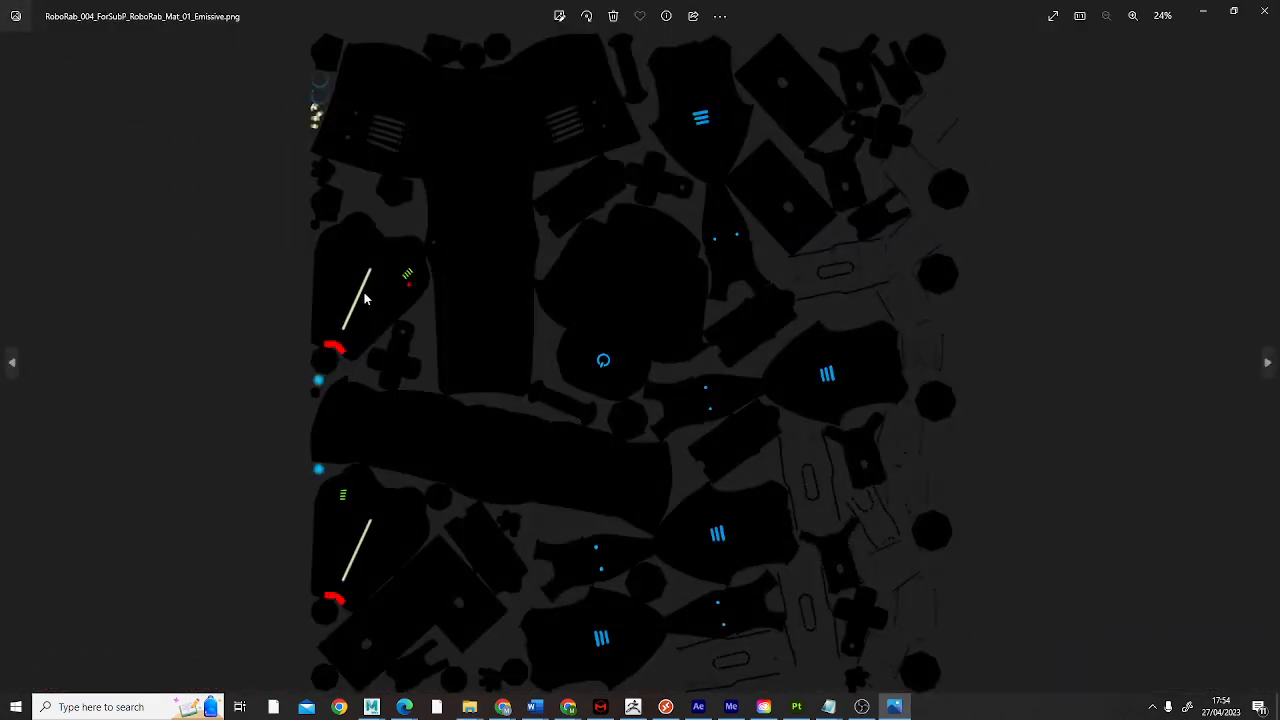
pyautogui.click(1265, 10)
pyautogui.doubleClick(900, 182)
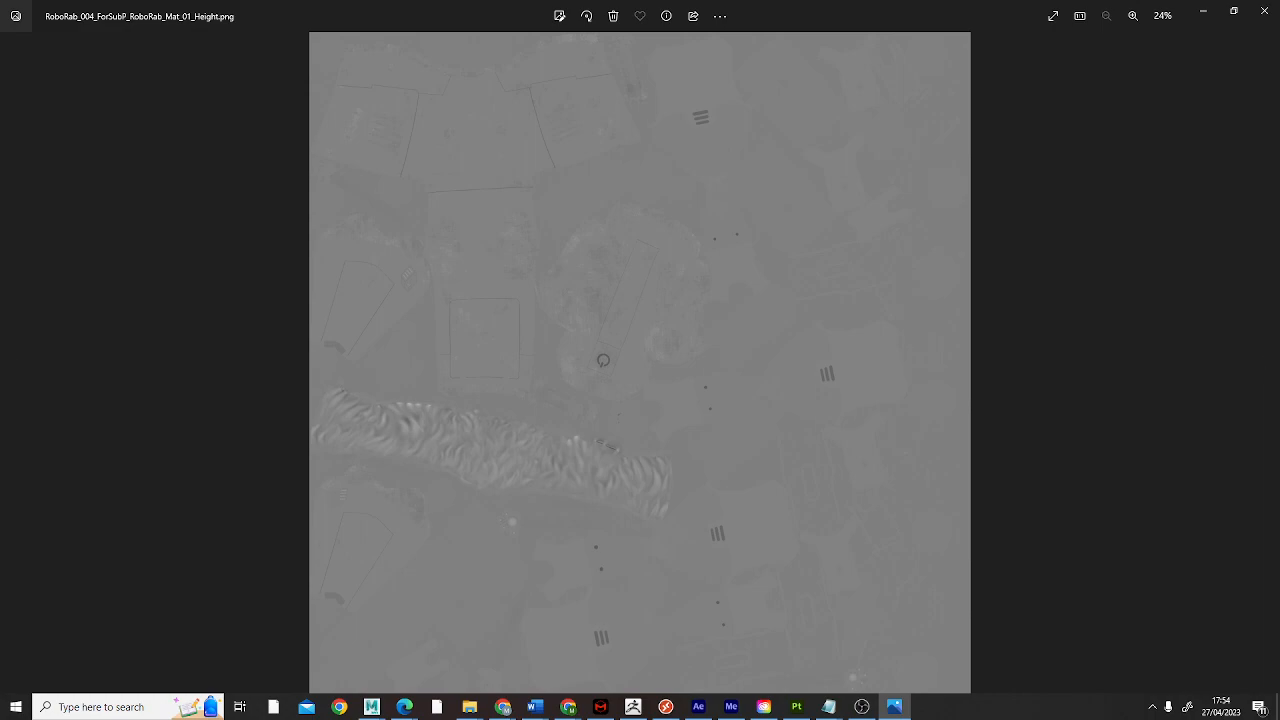
pyautogui.click(1265, 9)
# Step: View the exported Metalness, Normal and Roughness maps one at a time, closing each image after checking it
pyautogui.click(1006, 154)
pyautogui.doubleClick(1006, 156)
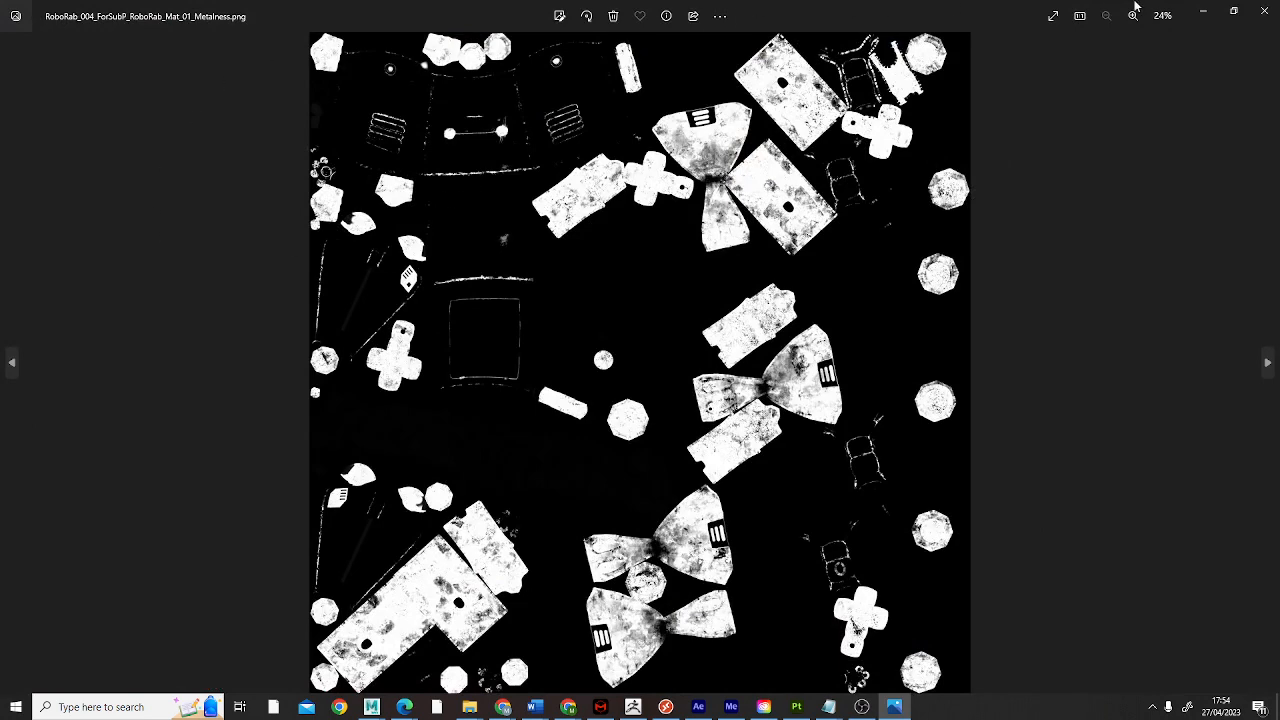
pyautogui.click(1265, 9)
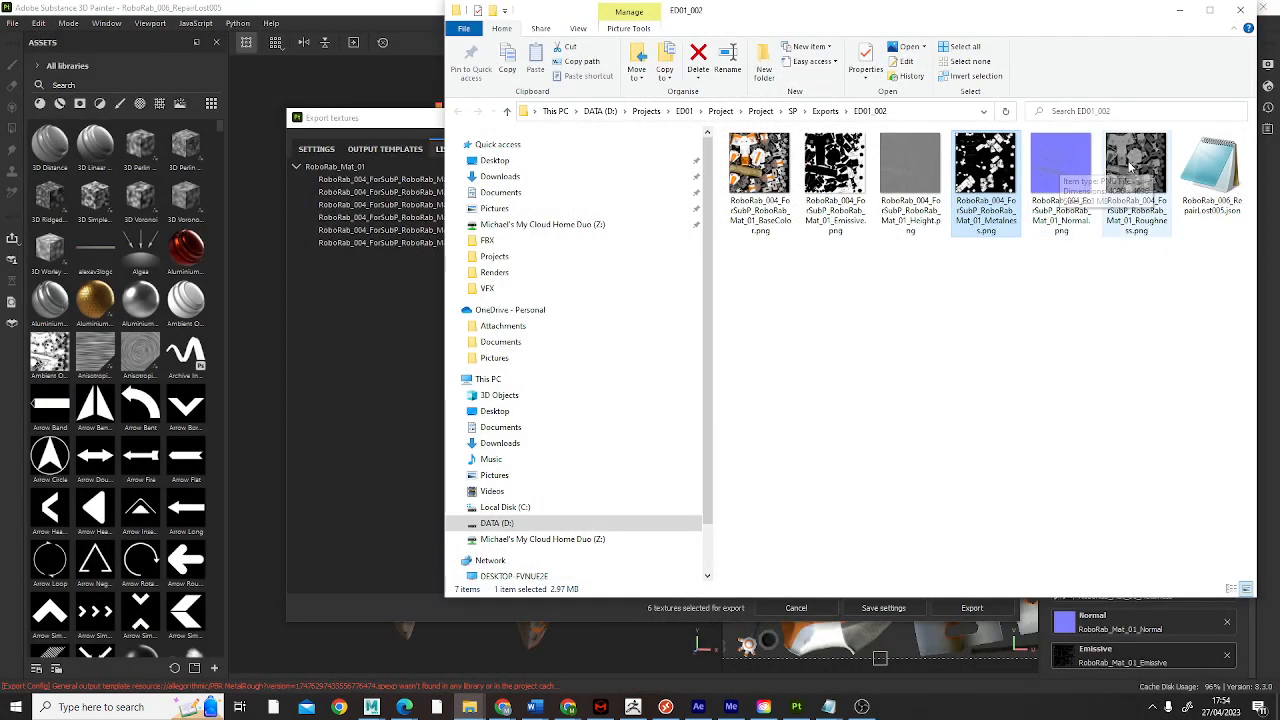
pyautogui.doubleClick(1062, 168)
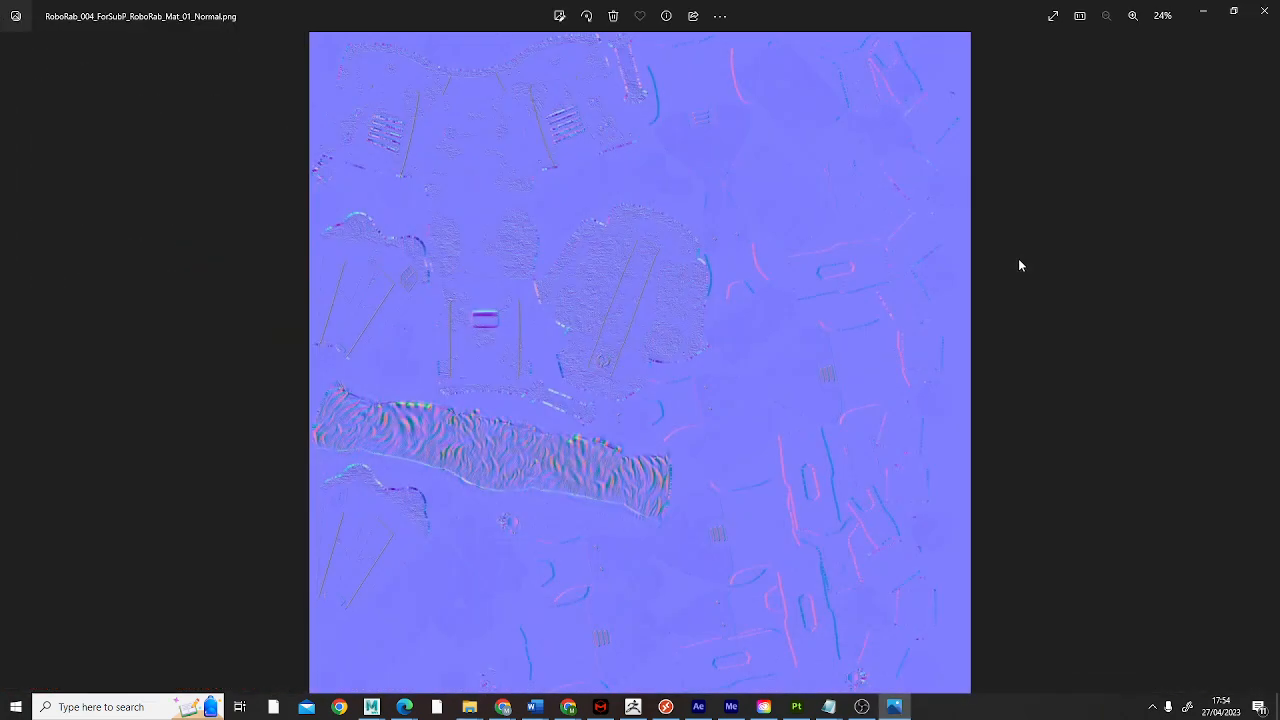
pyautogui.click(1265, 9)
pyautogui.doubleClick(1138, 168)
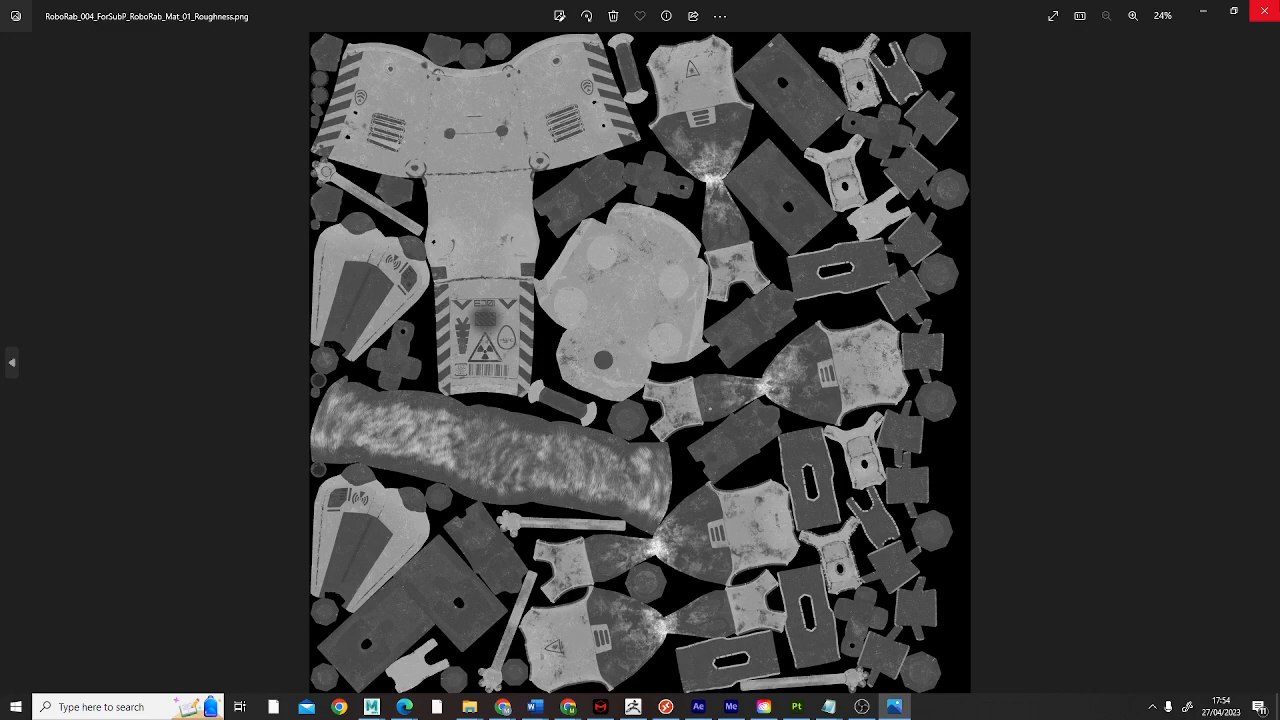
pyautogui.click(1276, 12)
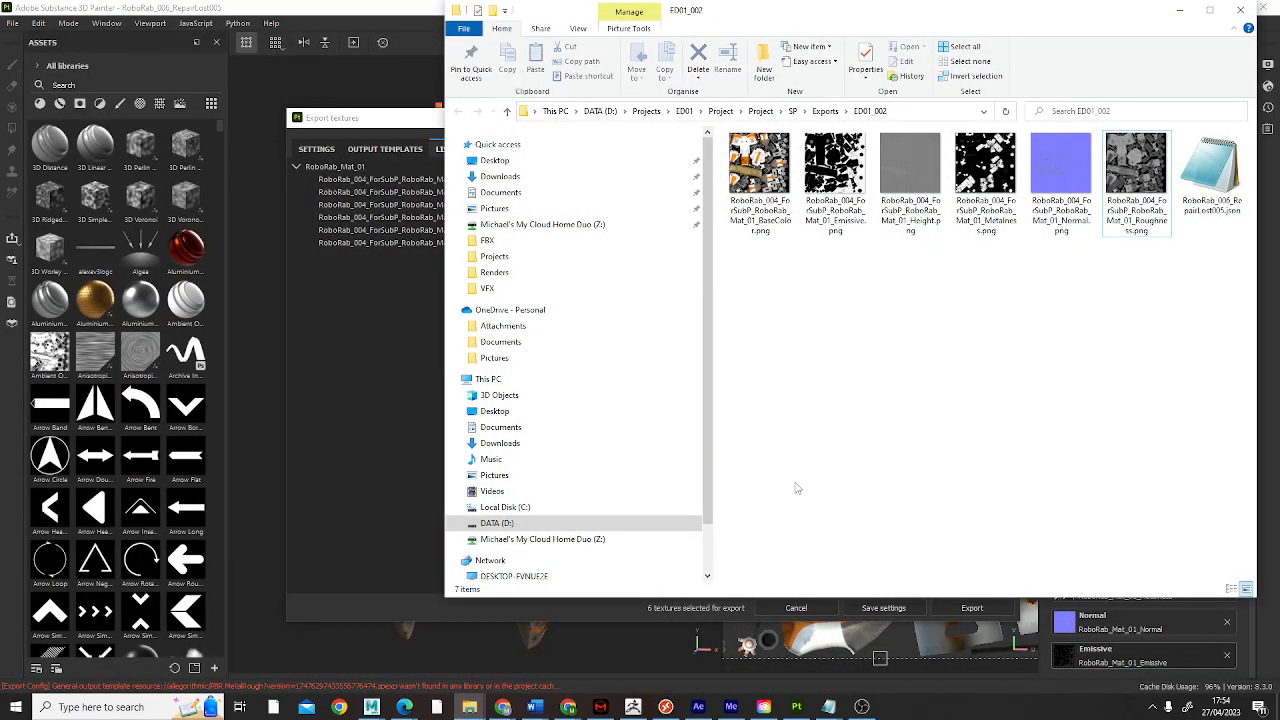
# Step: Copy the ED01_002 folder from the SP Exports directory and check the texture files inside it
pyautogui.moveTo(824, 21); pyautogui.dragTo(645, 121)
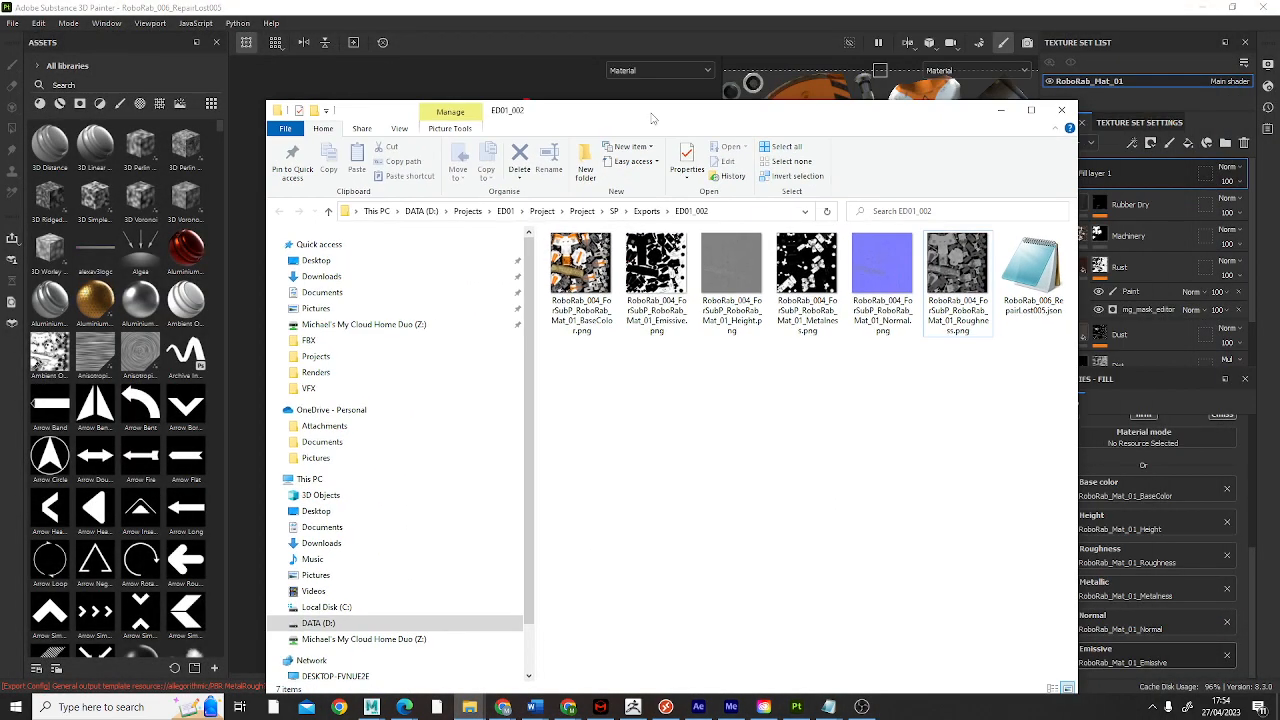
pyautogui.click(648, 212)
pyautogui.click(630, 440)
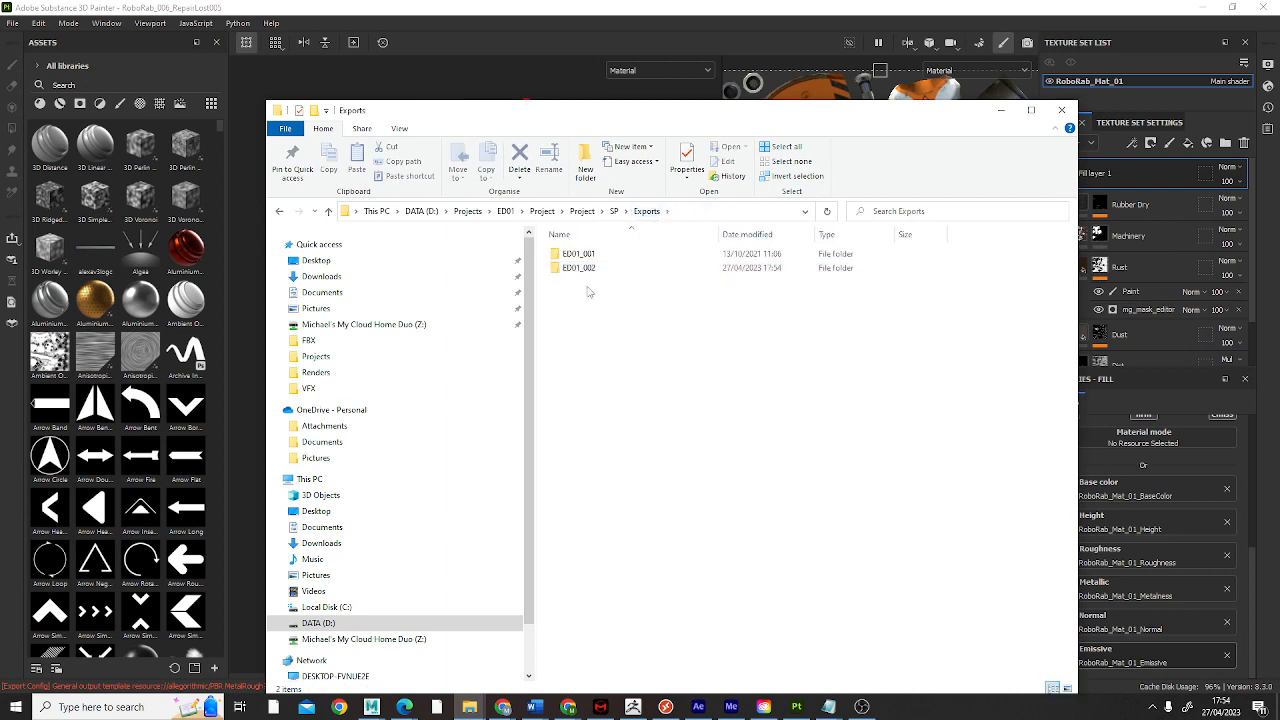
pyautogui.click(588, 268)
pyautogui.rightClick(588, 268)
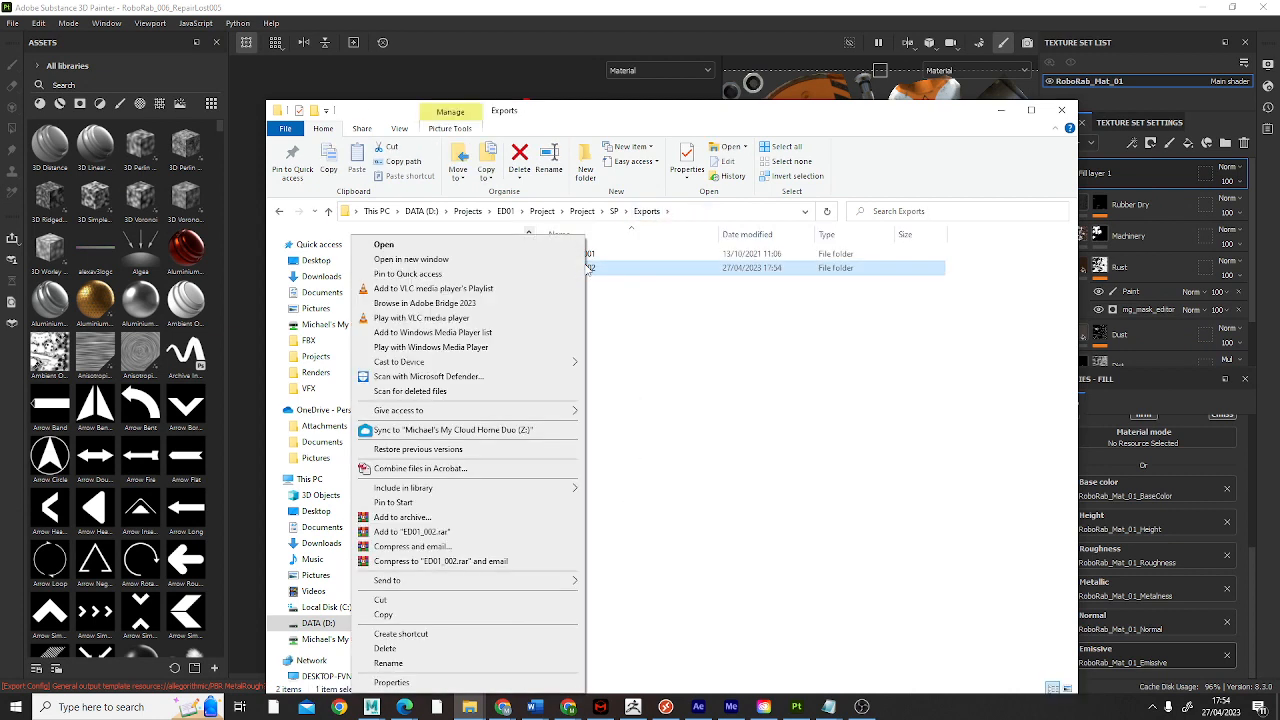
pyautogui.click(443, 617)
pyautogui.click(773, 462)
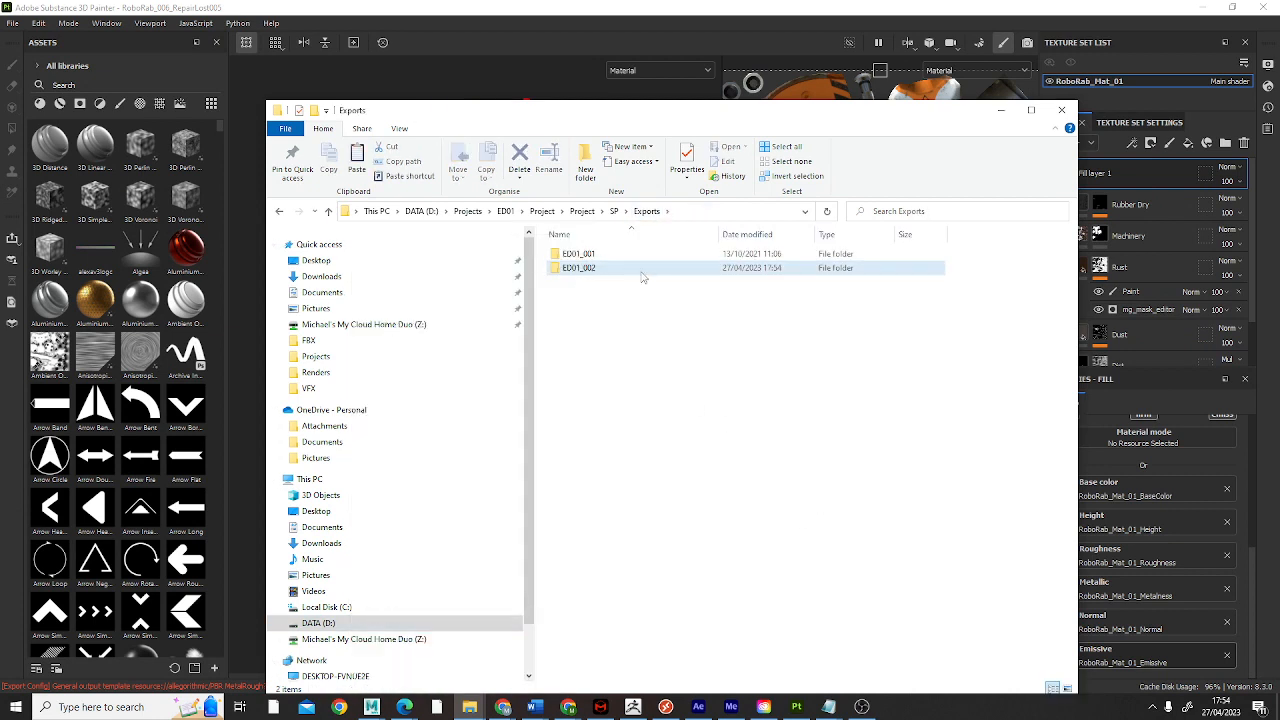
pyautogui.doubleClick(585, 268)
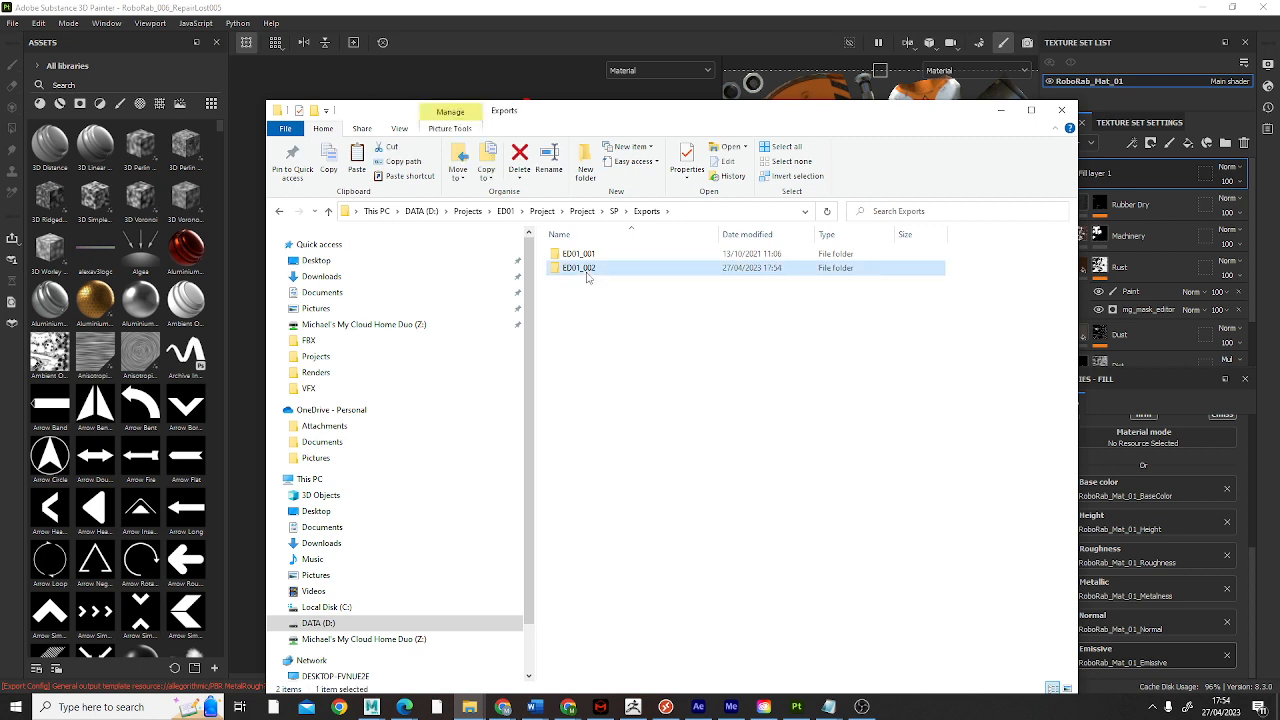
pyautogui.click(280, 214)
# Step: Paste the copied ED01_002 folder into the Maya project's sourceimages directory
pyautogui.click(582, 211)
pyautogui.doubleClick(573, 296)
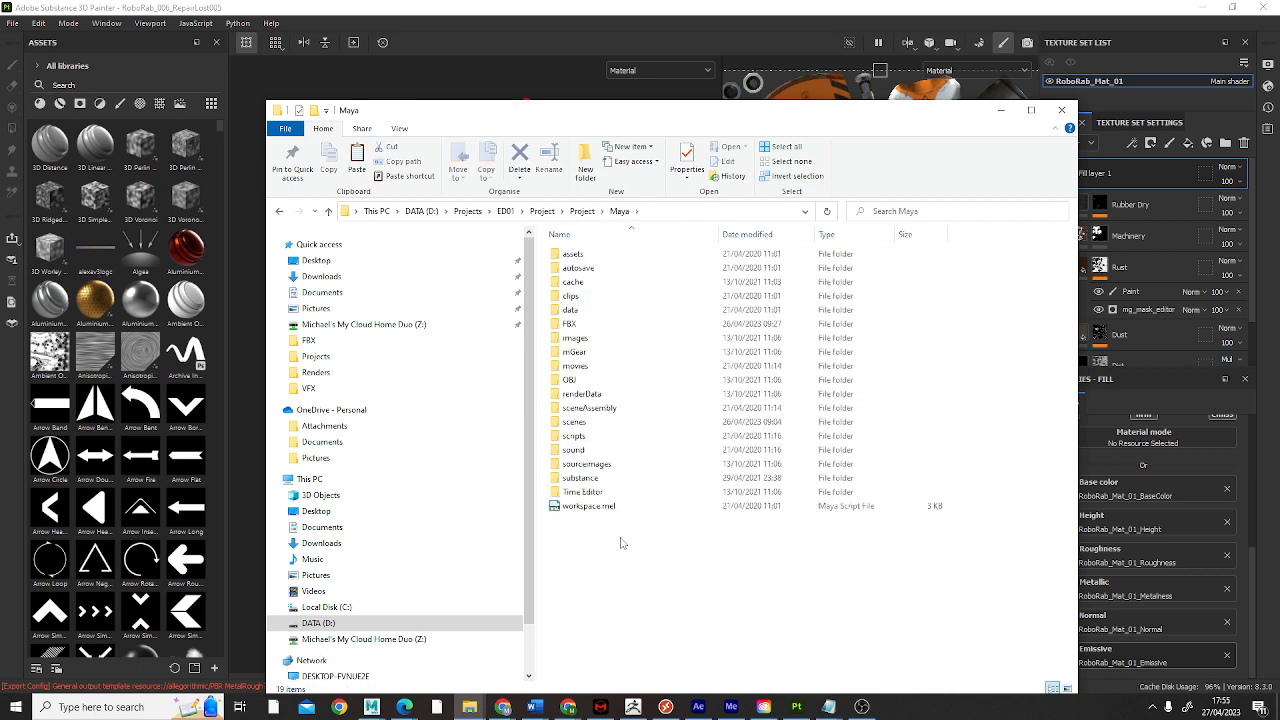
pyautogui.doubleClick(588, 466)
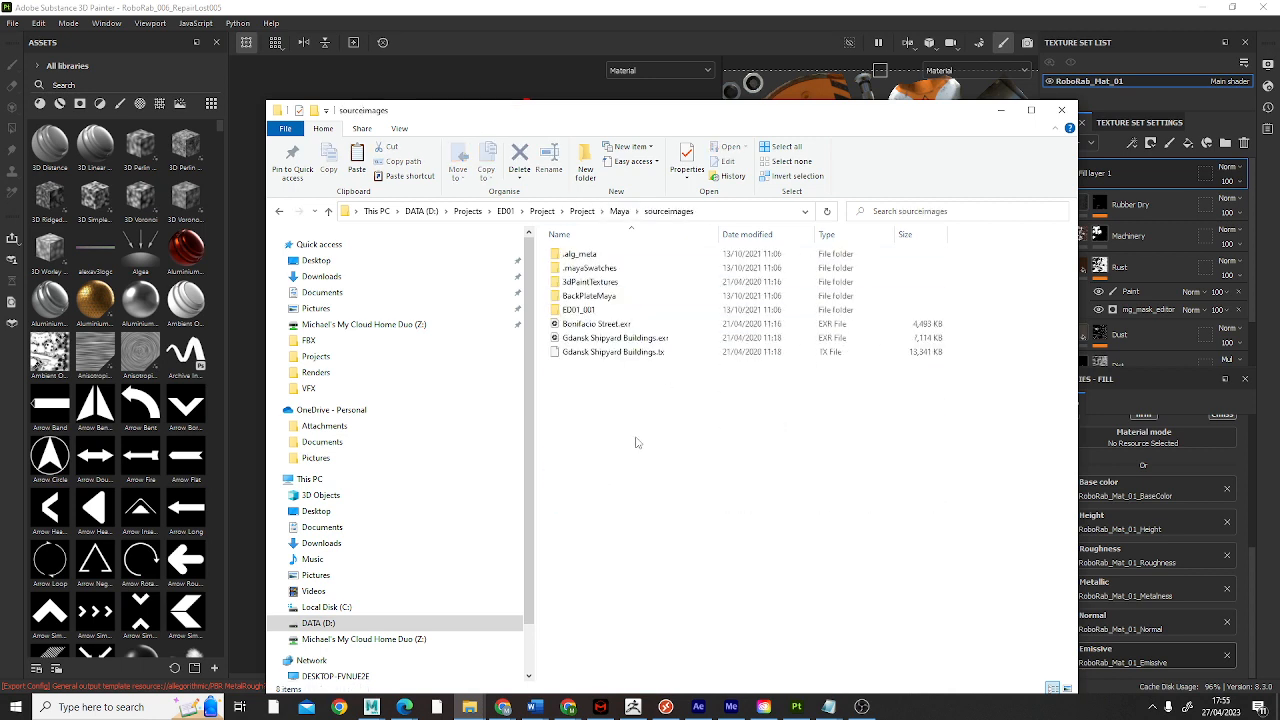
pyautogui.rightClick(591, 421)
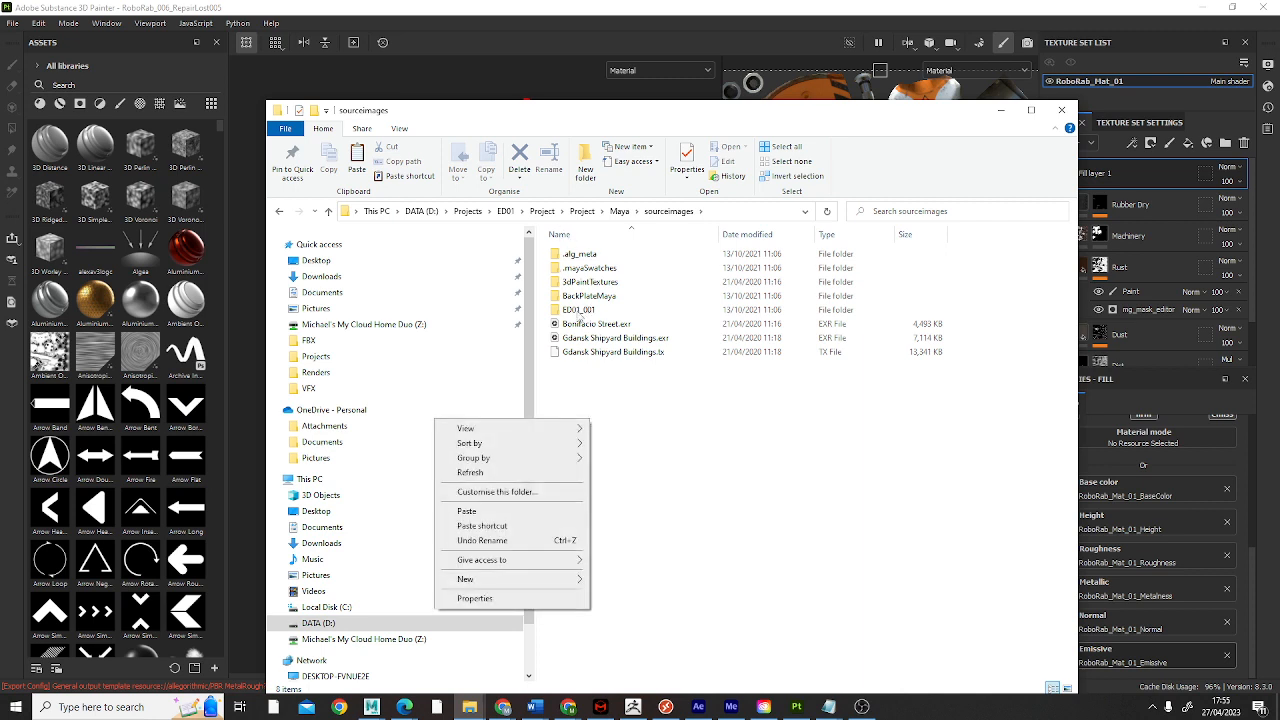
pyautogui.click(466, 511)
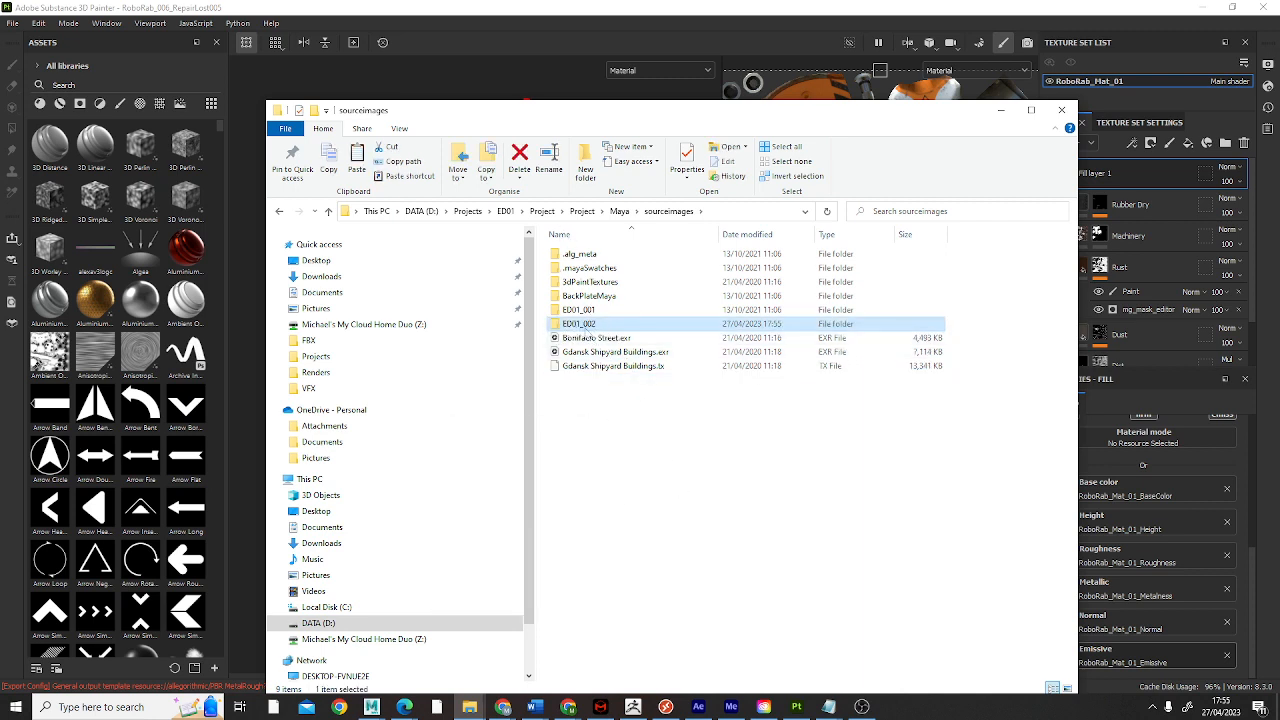
pyautogui.click(637, 501)
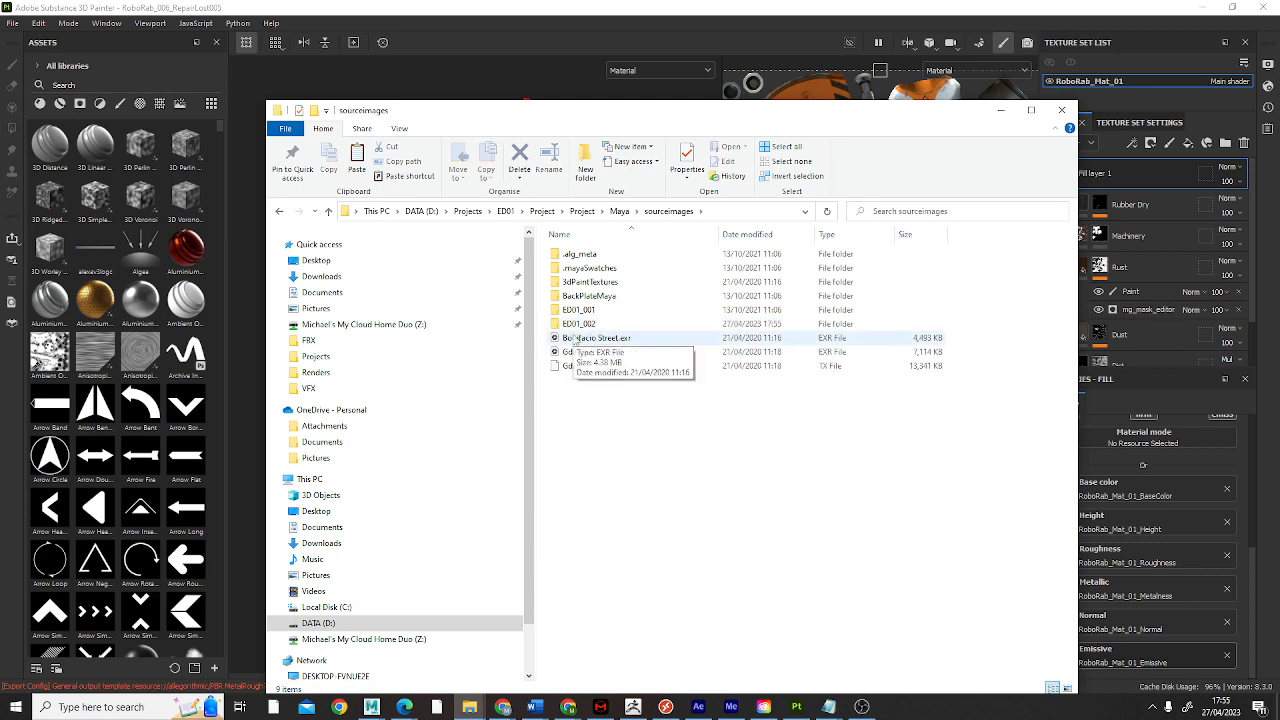
# Step: Return to Substance 3D Painter and close the texture export dialog
pyautogui.moveTo(570, 118); pyautogui.dragTo(648, 127)
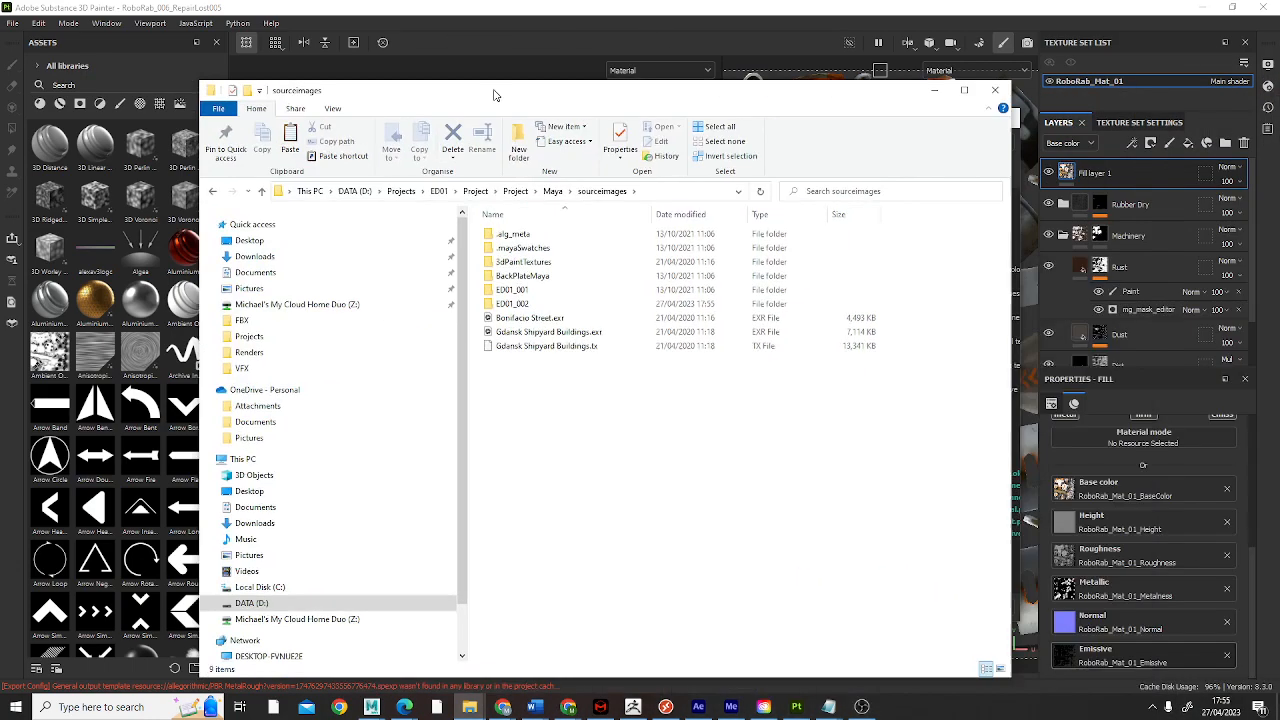
pyautogui.moveTo(493, 95); pyautogui.dragTo(559, 129)
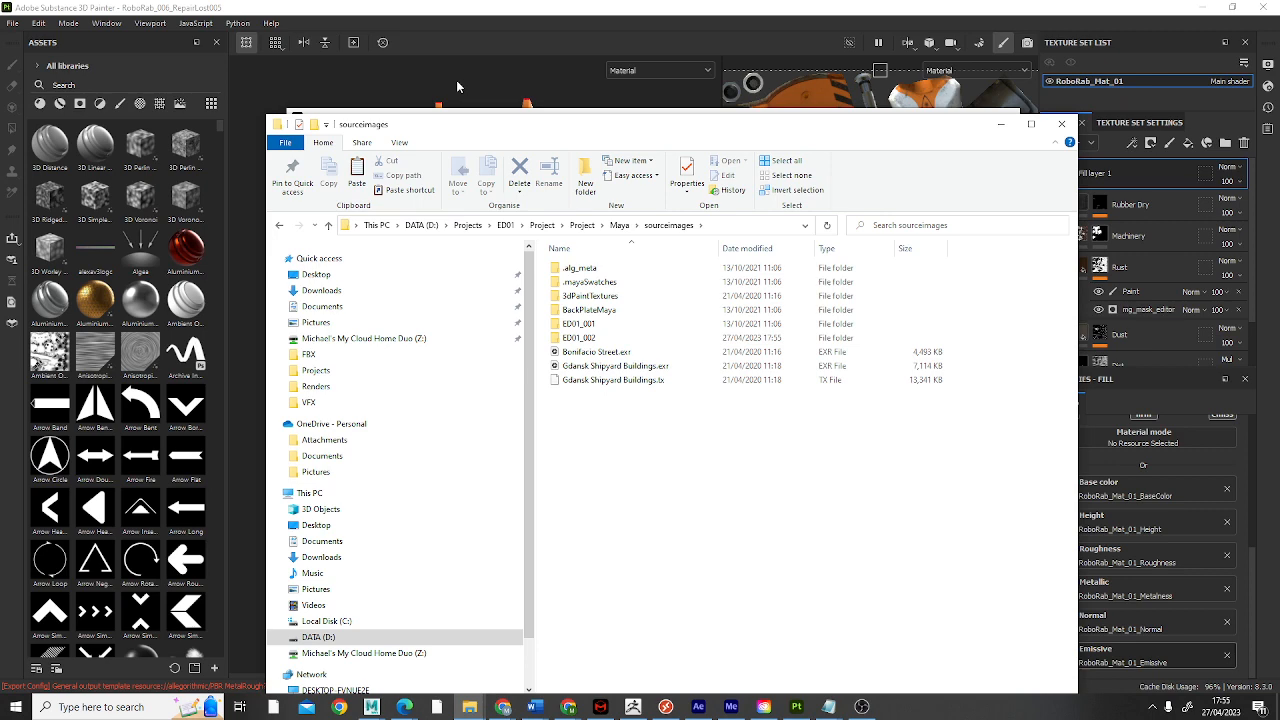
pyautogui.click(475, 14)
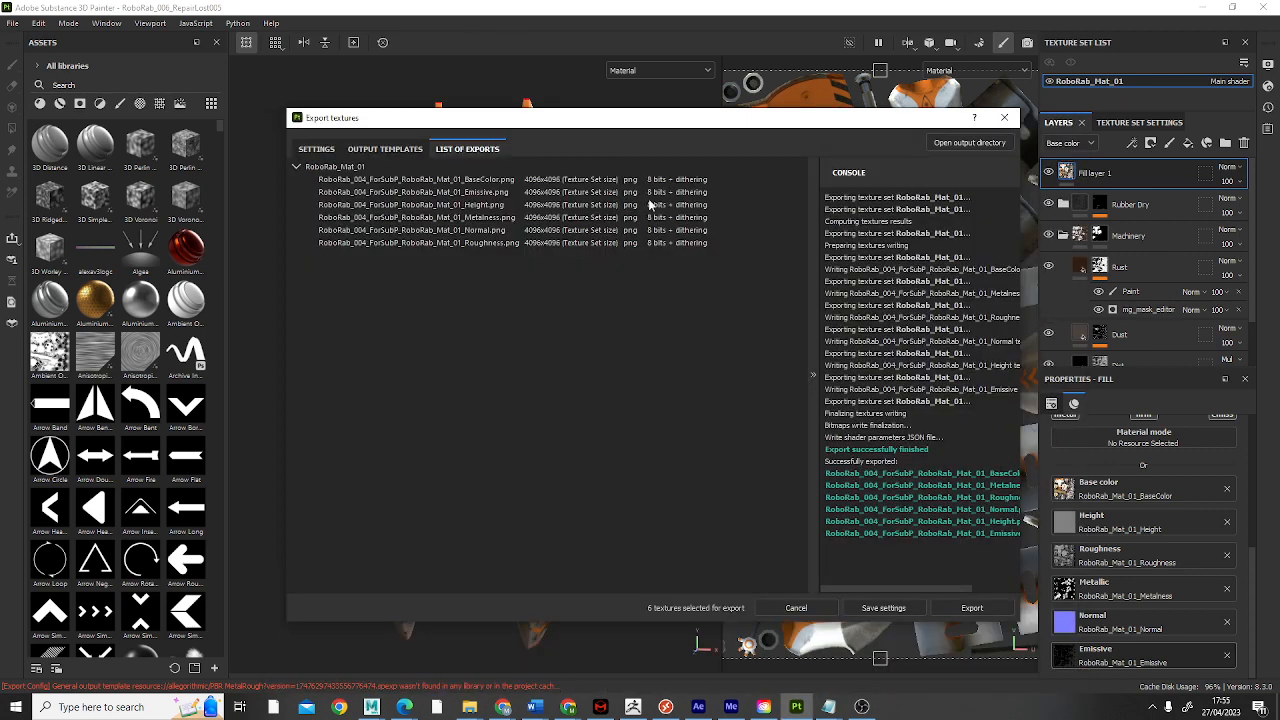
pyautogui.moveTo(880, 125)
pyautogui.mouseDown()
pyautogui.moveTo(900, 184)
pyautogui.moveTo(793, 125)
pyautogui.mouseUp()
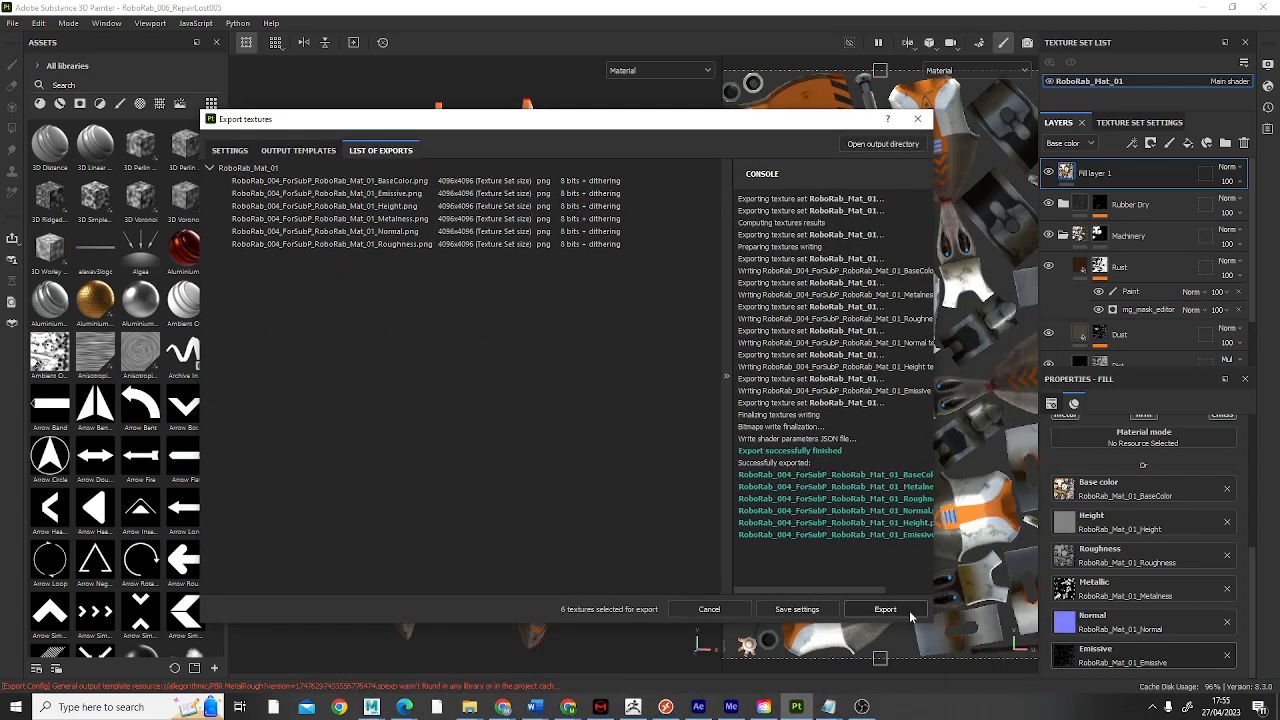
pyautogui.click(916, 118)
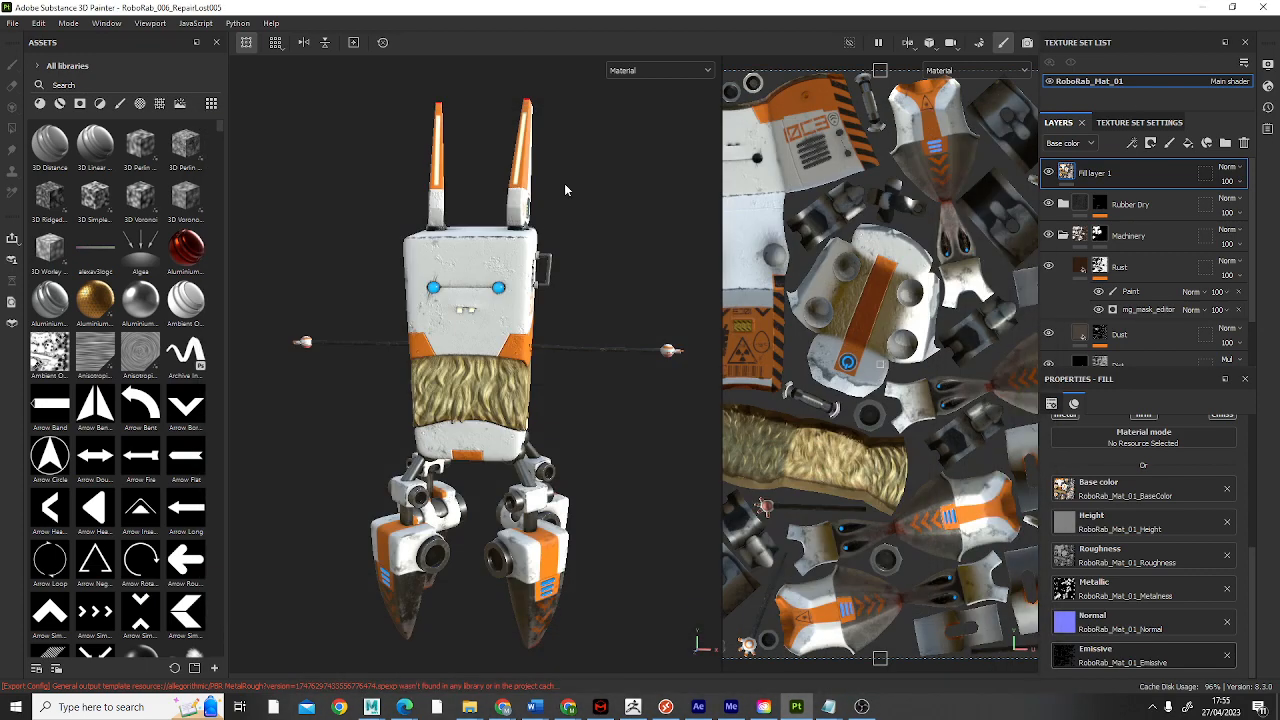
# Step: Show the display settings, filter the assets to environment maps, and start exporting the Panorama environment resource
pyautogui.click(1268, 63)
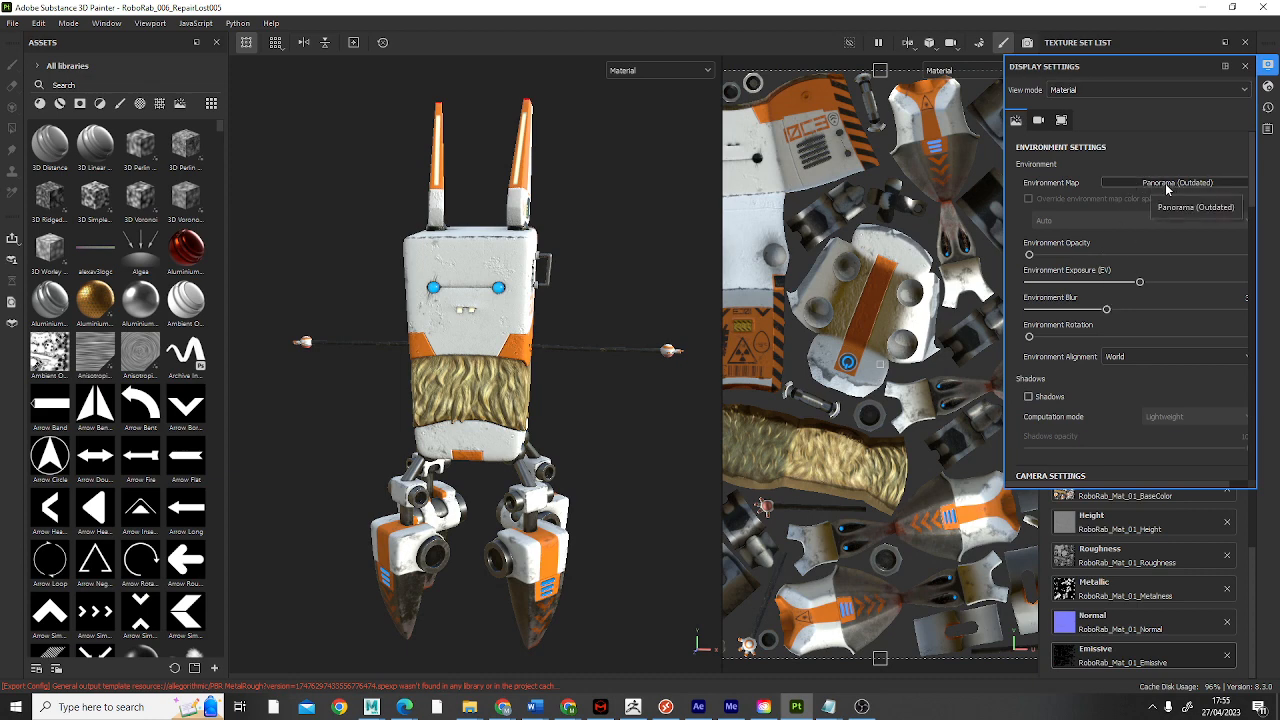
pyautogui.click(210, 102)
pyautogui.click(182, 106)
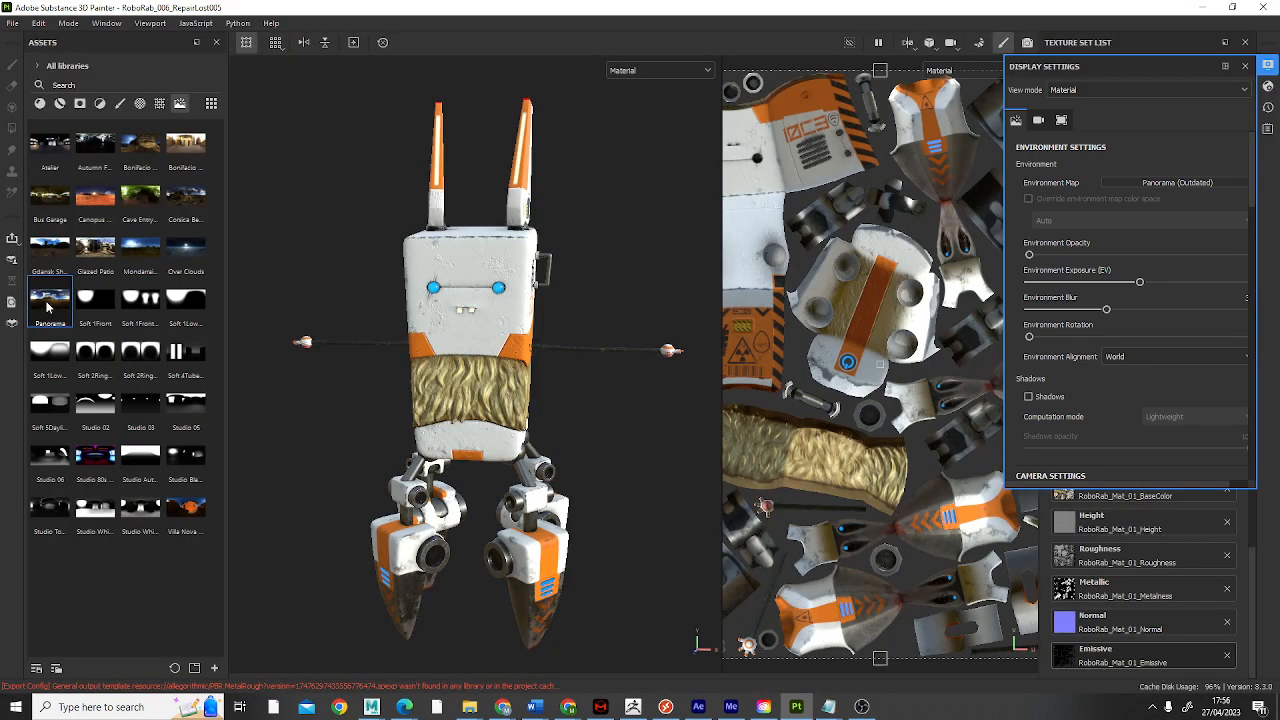
pyautogui.rightClick(47, 306)
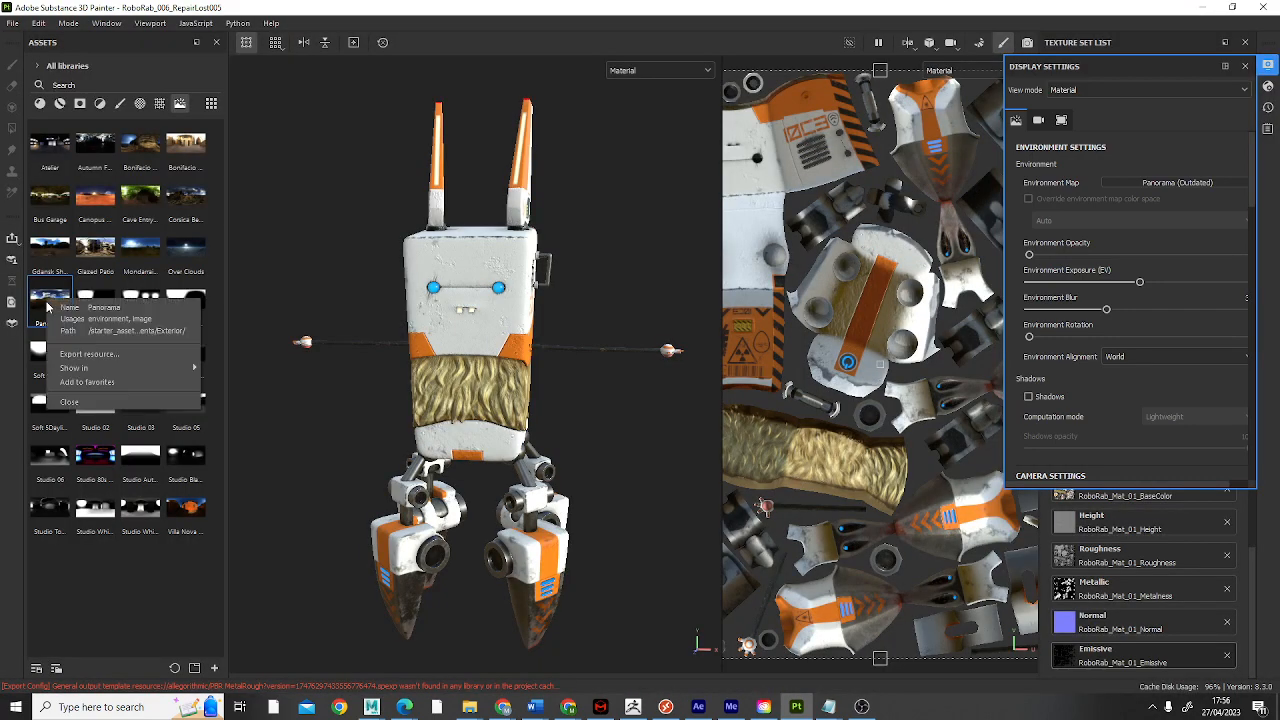
pyautogui.click(88, 354)
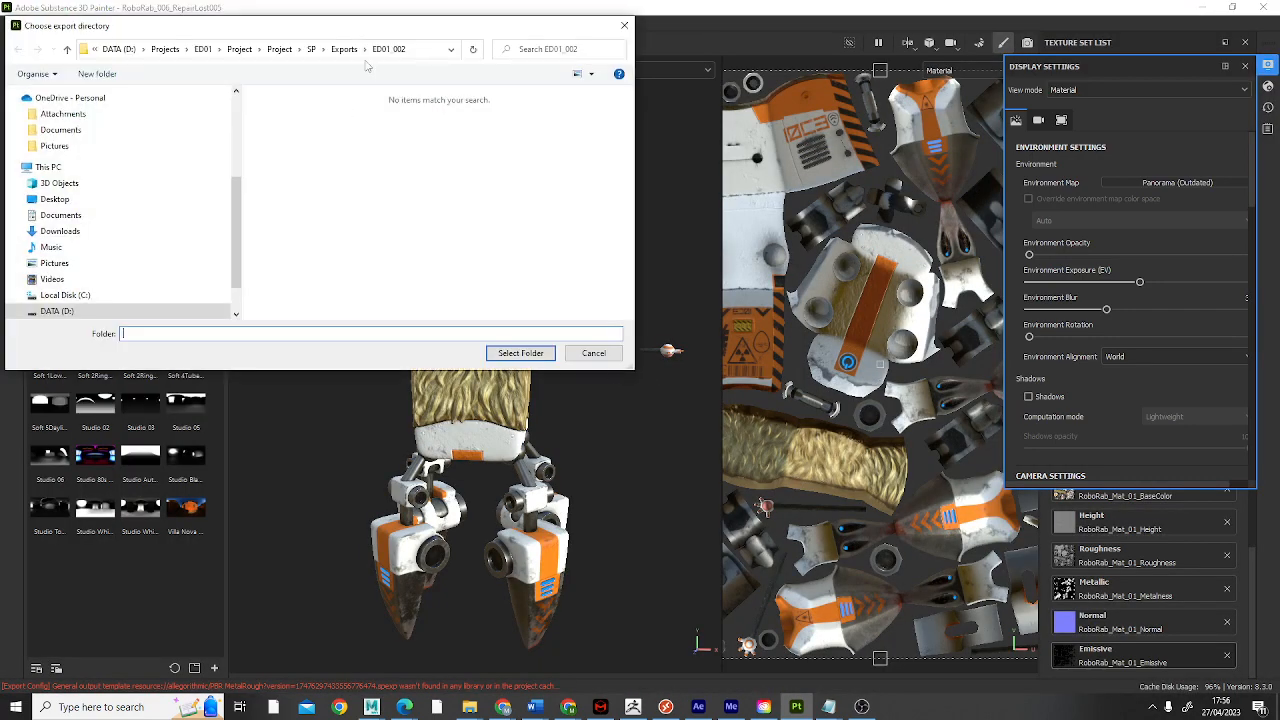
# Step: Choose the Maya project's sourceimages folder as the Panorama export directory and complete the export
pyautogui.click(281, 50)
pyautogui.doubleClick(309, 280)
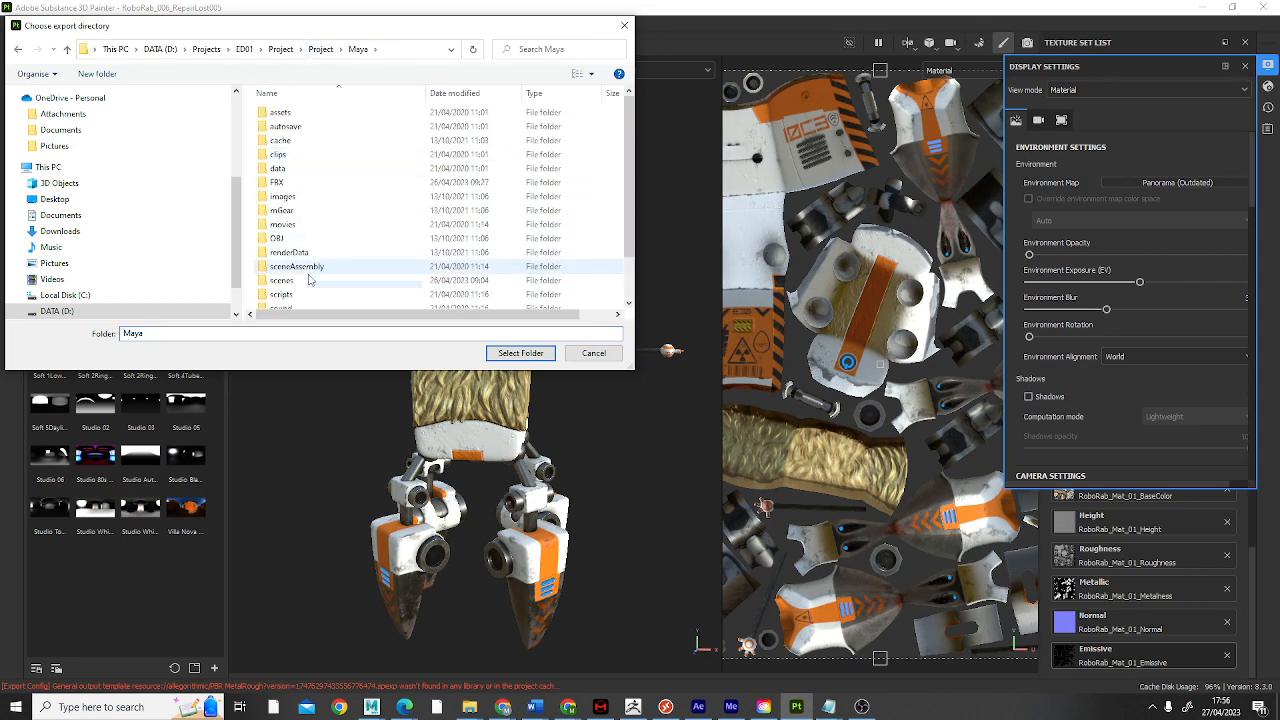
pyautogui.scroll(-2, 309, 280)
pyautogui.click(320, 49)
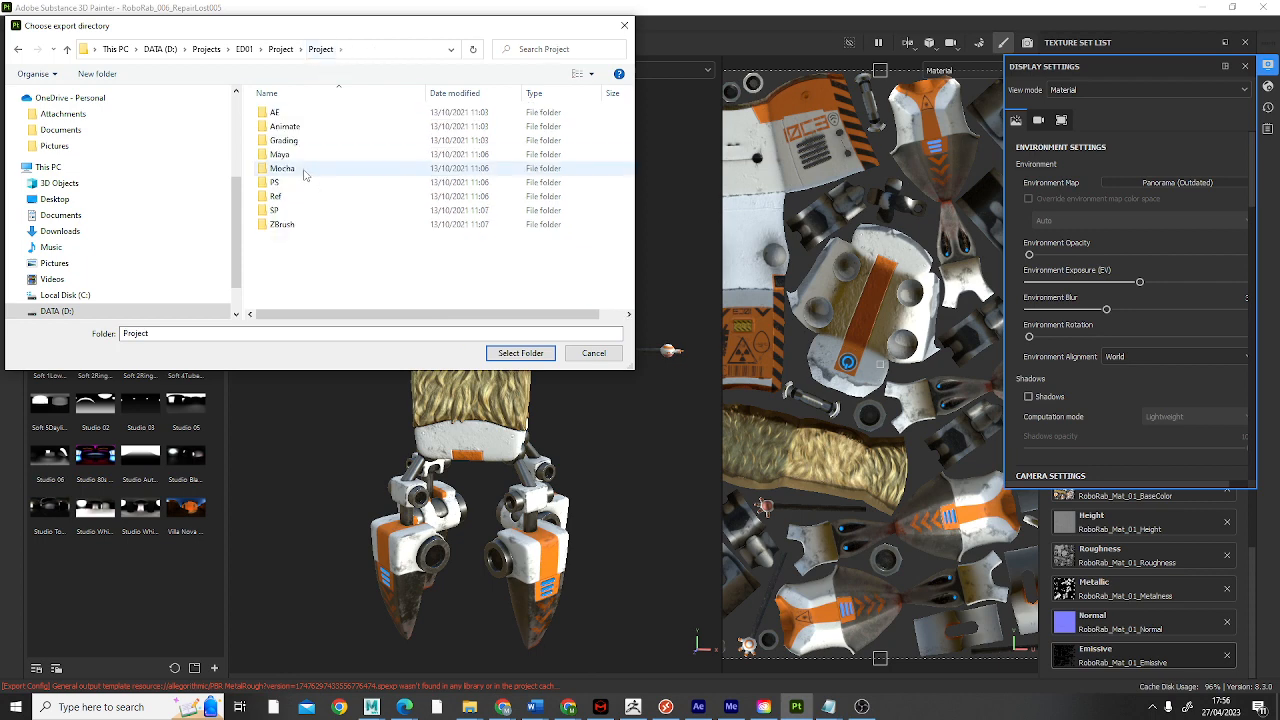
pyautogui.doubleClick(282, 155)
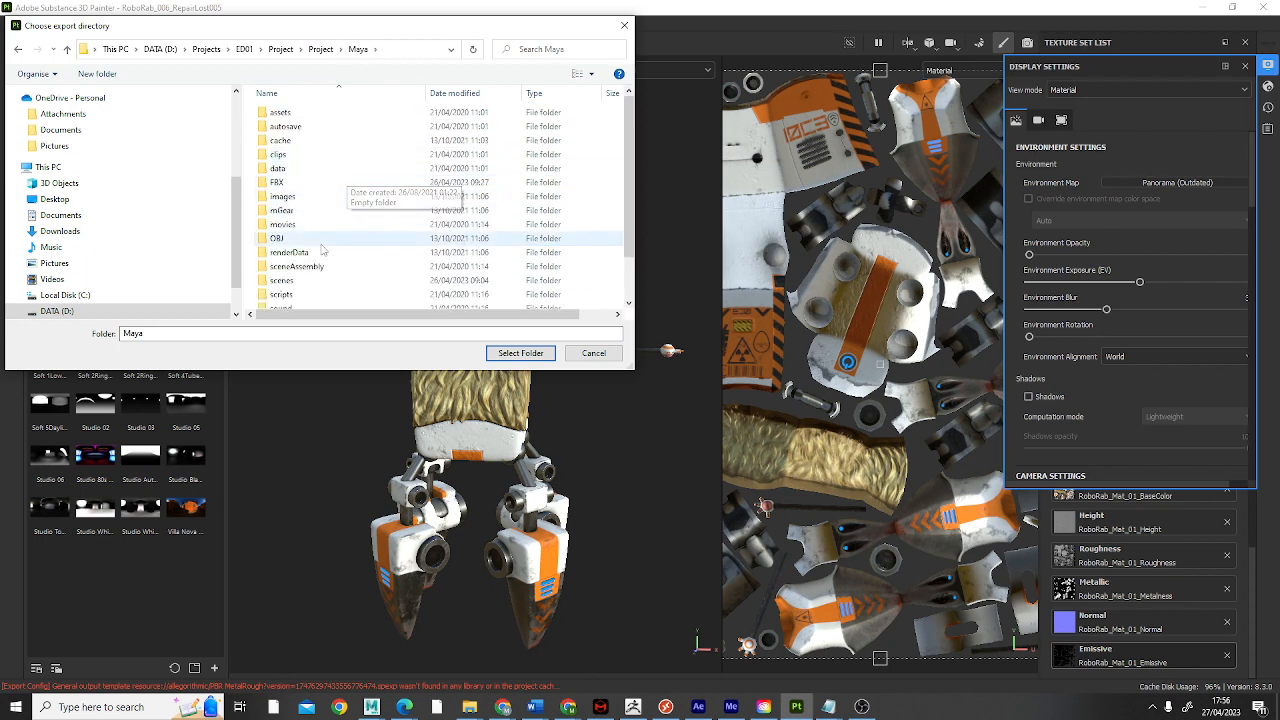
pyautogui.scroll(-2, 323, 250)
pyautogui.doubleClick(308, 281)
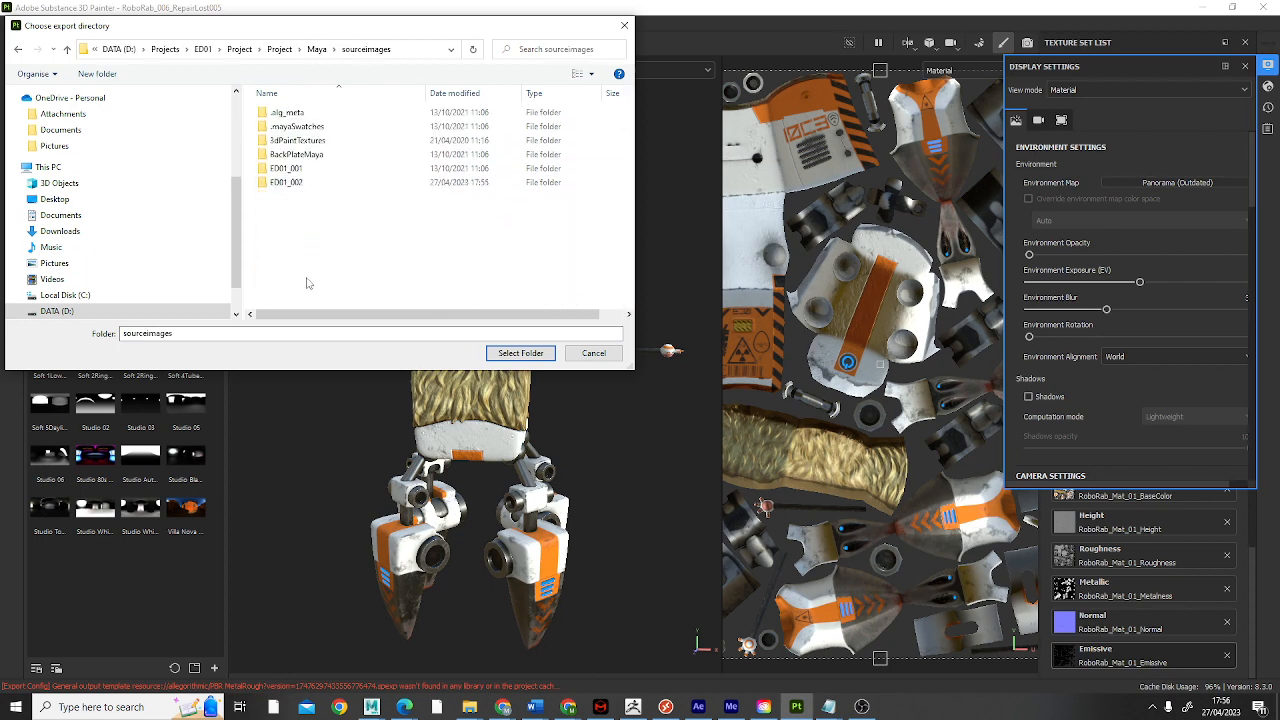
pyautogui.rightClick(305, 219)
pyautogui.click(412, 261)
pyautogui.click(520, 354)
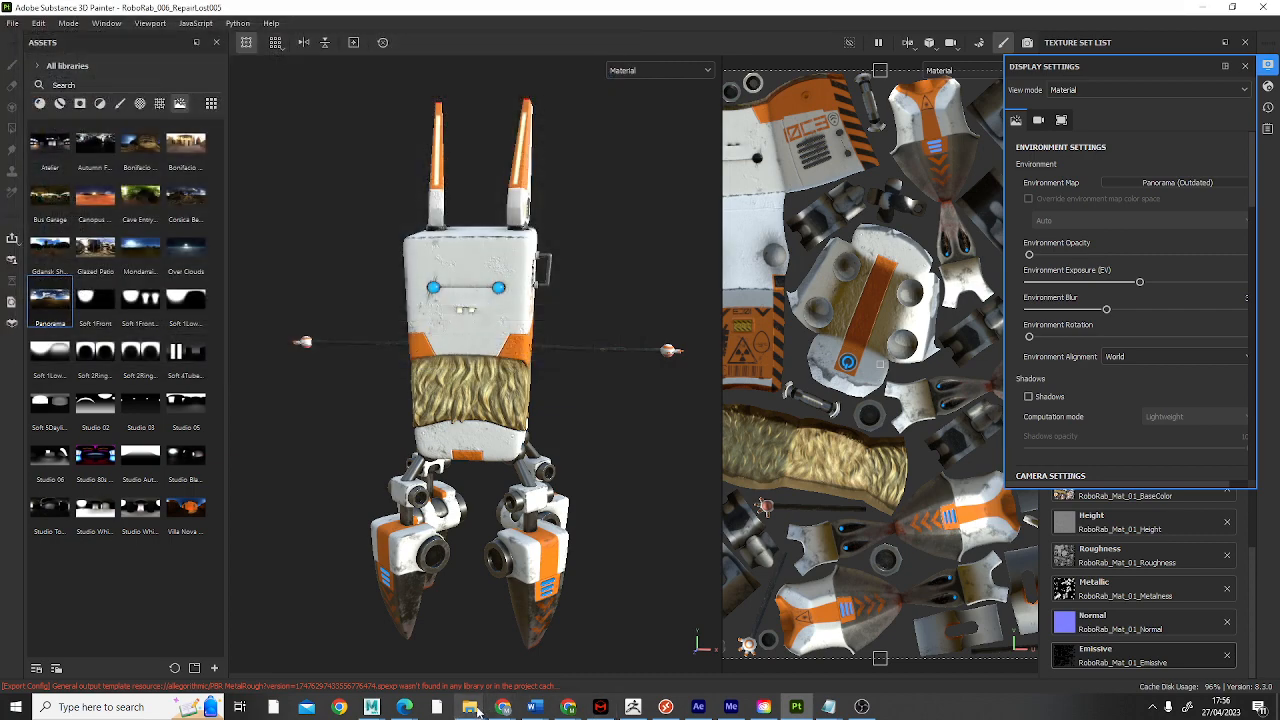
# Step: Switch to File Explorer, check the exported Panorama.exr in sourceimages, and minimize the window
pyautogui.moveTo(469, 707)
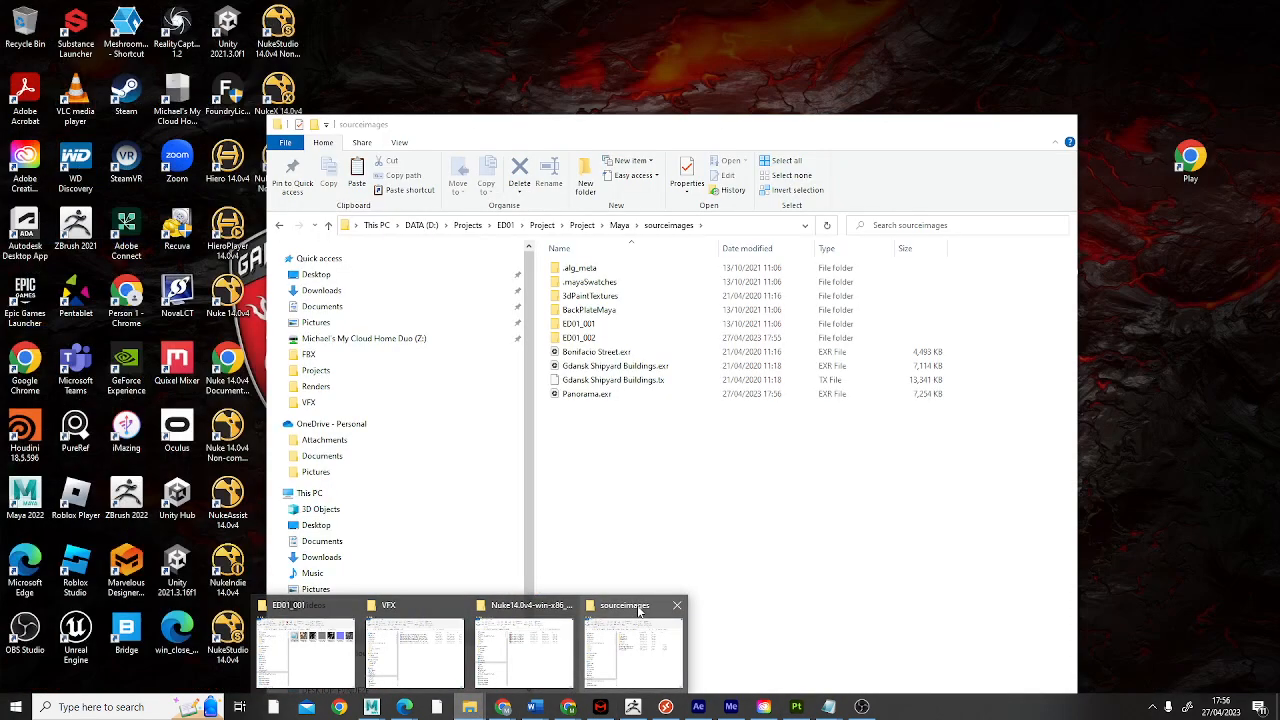
pyautogui.click(622, 611)
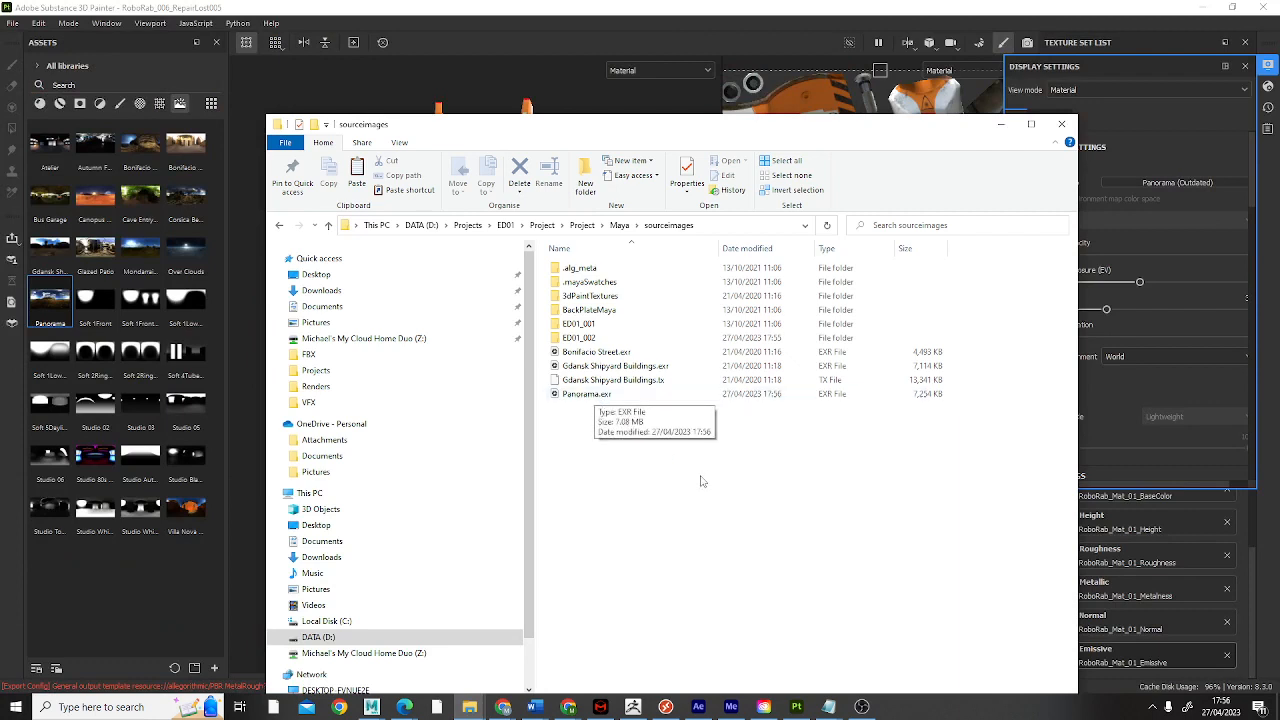
pyautogui.click(588, 400)
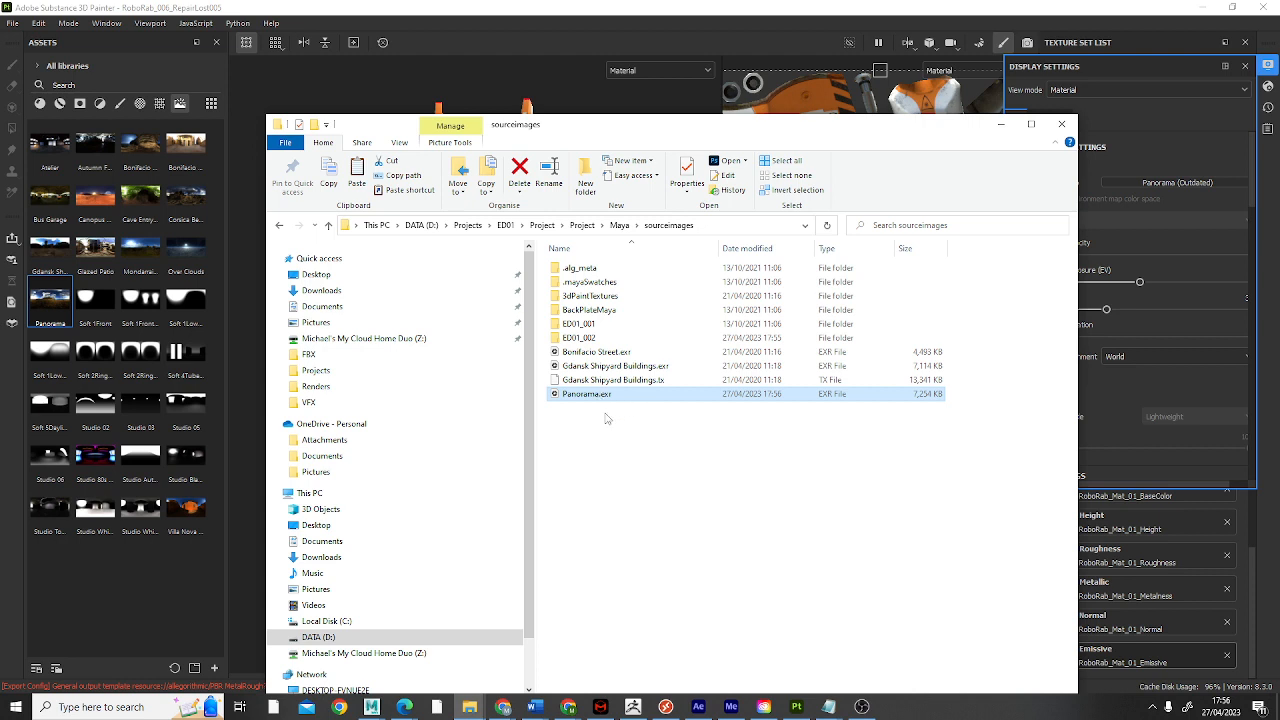
pyautogui.click(1001, 125)
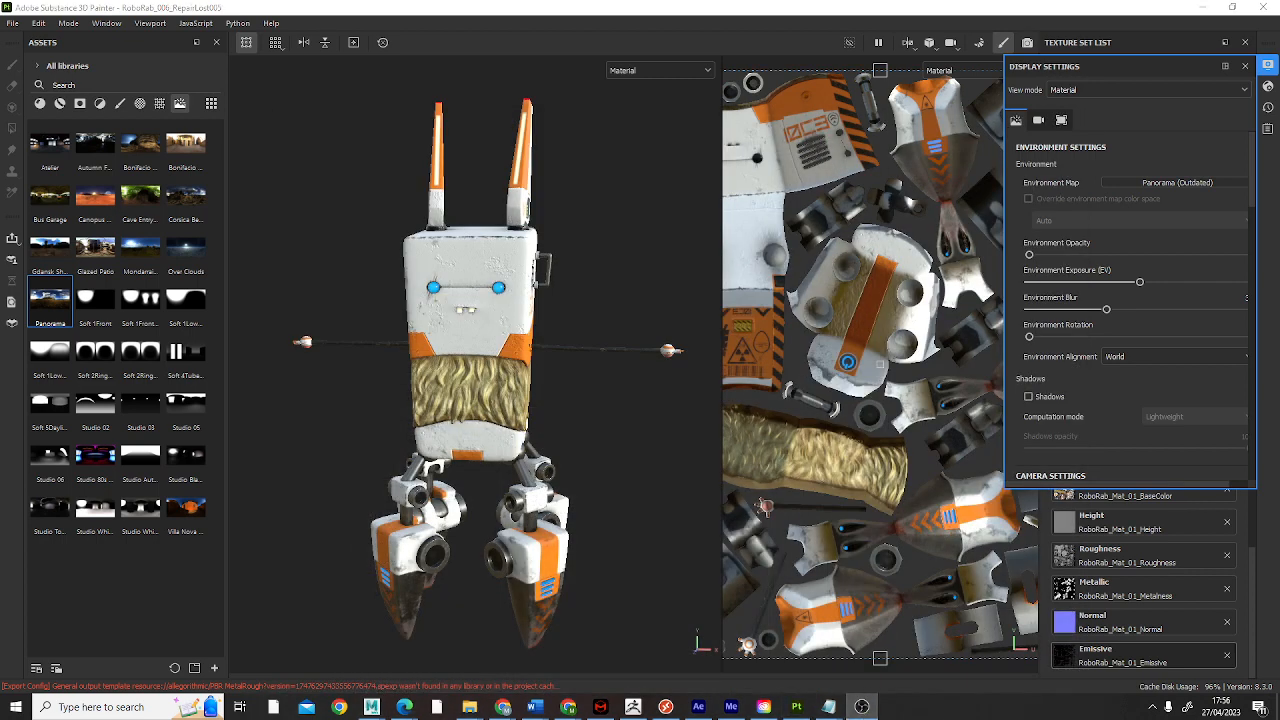